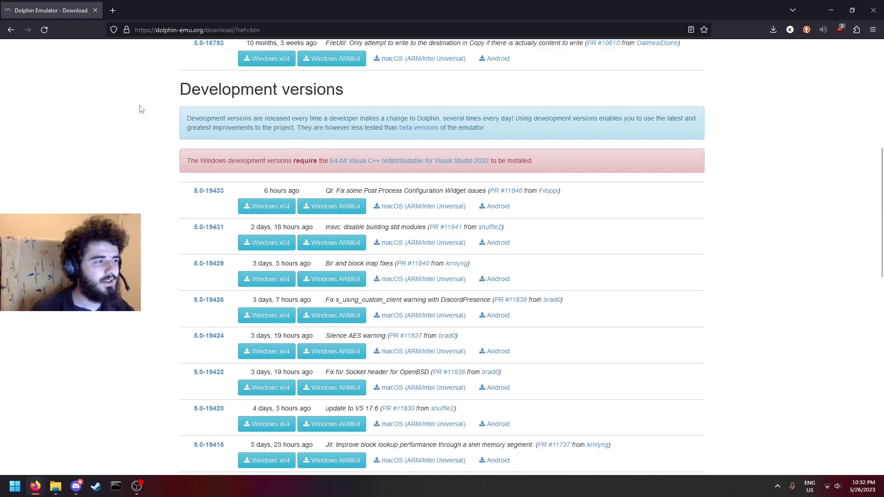
- Review the development, stable and beta version sections on the Dolphin download page
scroll(169, 90, down, 7)
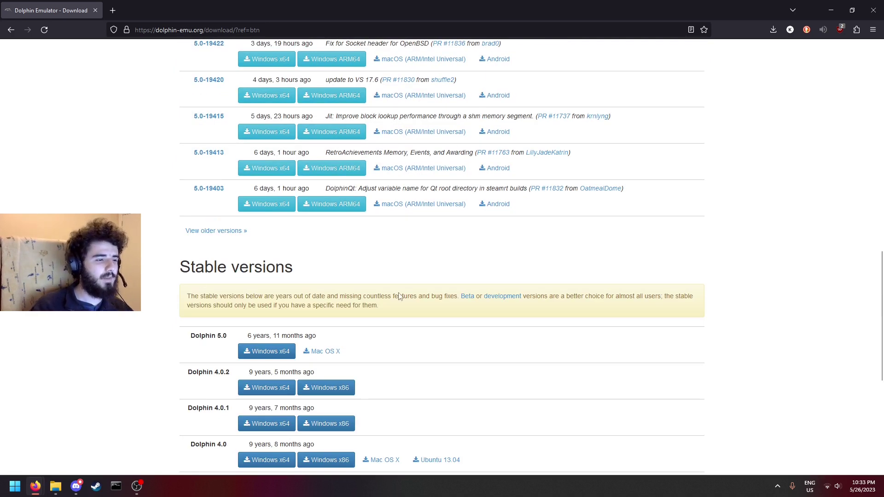
drag(438, 297, 644, 297)
click(670, 280)
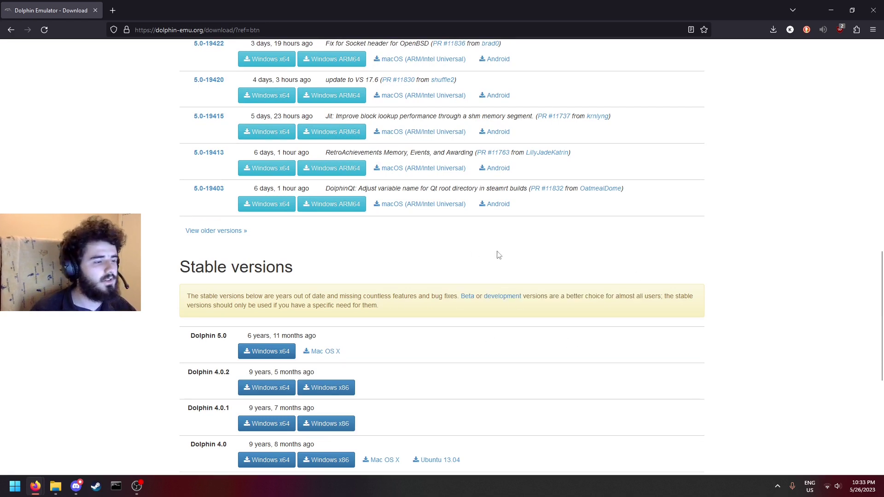
scroll(497, 253, up, 5)
scroll(458, 239, up, 2)
scroll(459, 239, up, 5)
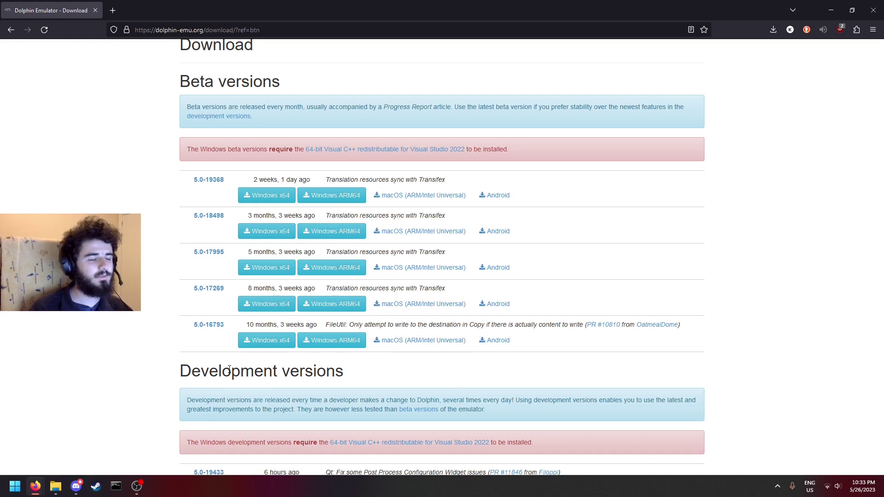
scroll(405, 296, up, 2)
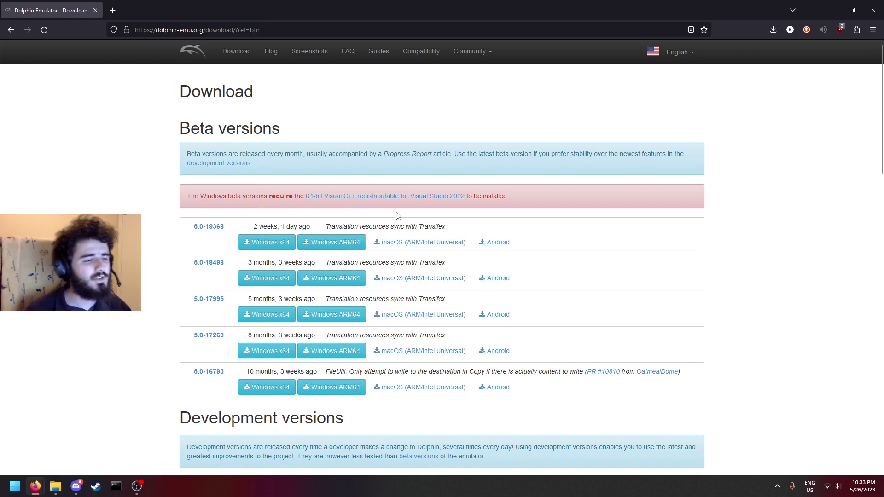
- Open the required 64-bit Visual C++ redistributable page and examine the X86 and X64 download entries for Visual Studio 2015–2022
click(329, 198)
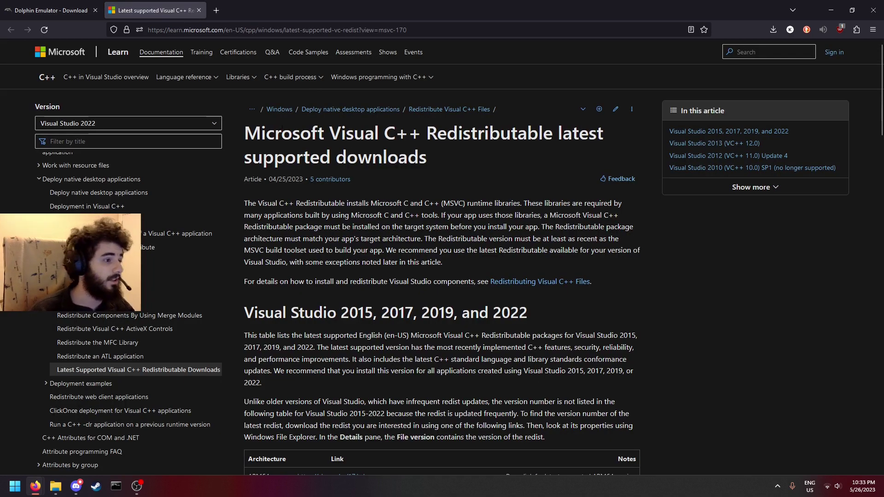
scroll(325, 226, down, 4)
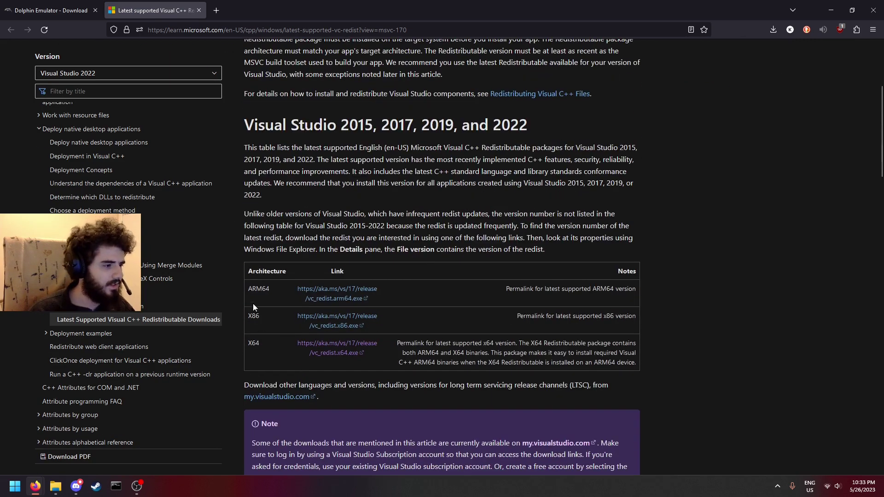
double_click(249, 316)
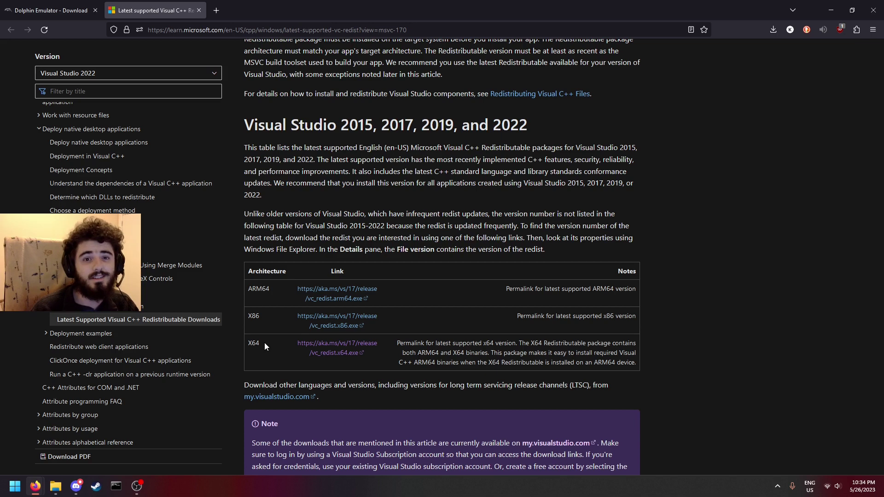
click(258, 333)
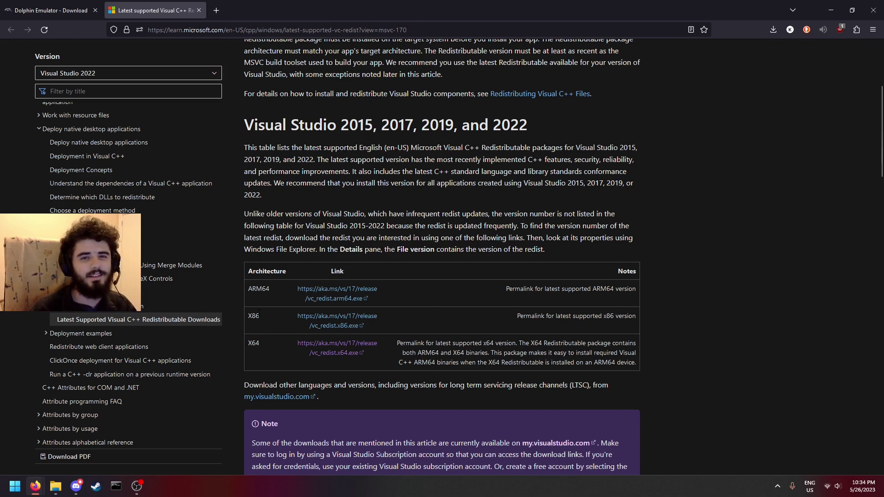
click(254, 341)
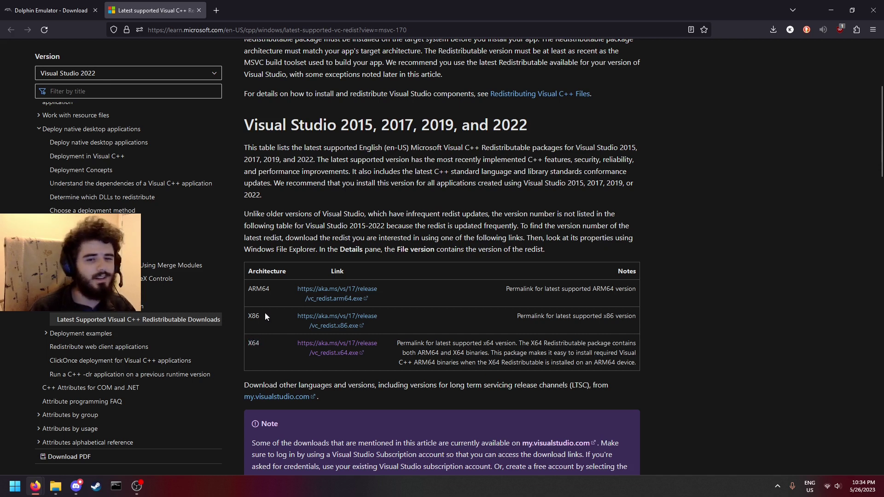
drag(266, 314, 247, 313)
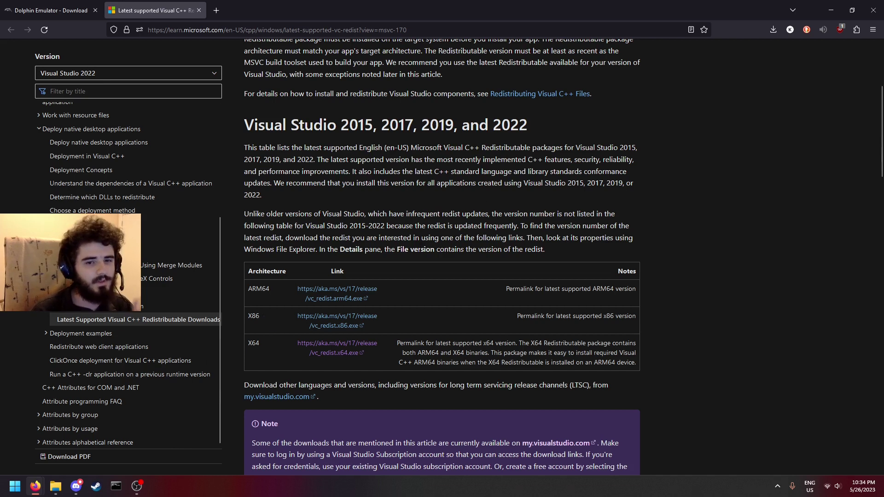
- Return to the Dolphin download page and download the Windows x64 build of beta version 5.0-19368
key(ctrl+shift+Tab)
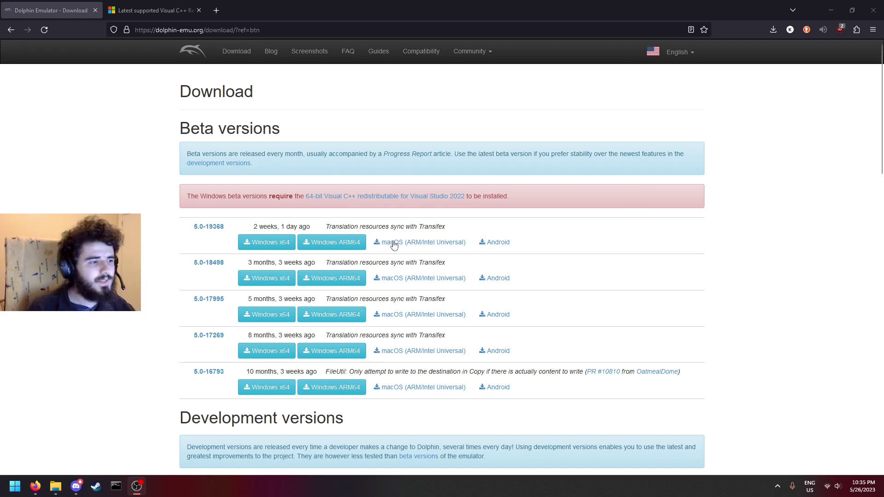
click(266, 242)
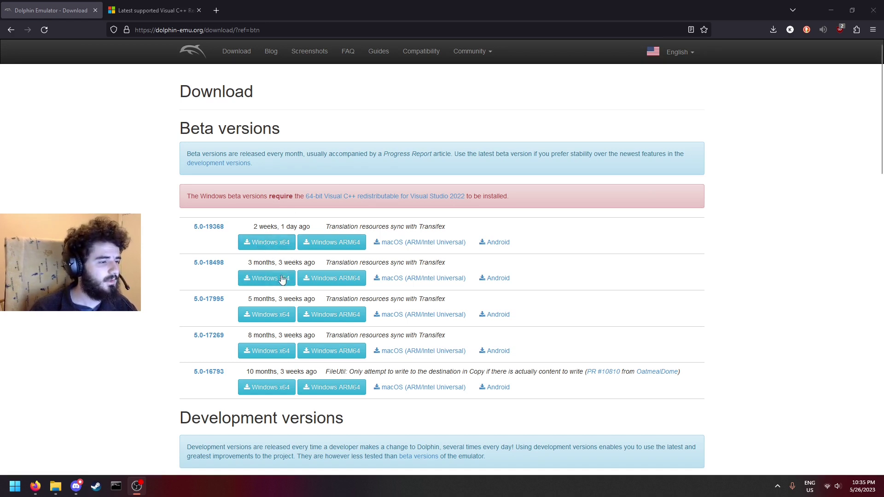
scroll(502, 417, down, 1)
scroll(522, 389, up, 1)
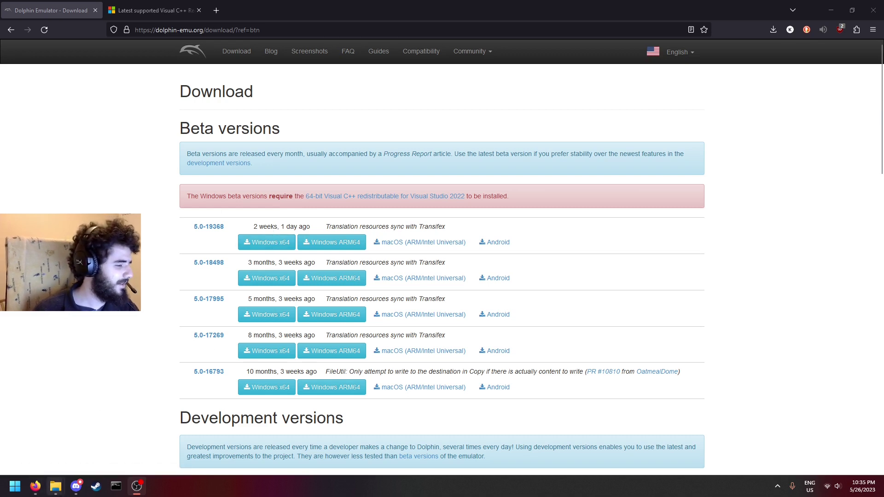
- Extract dolphin-master-5.0-19368-x64.7z with 7-Zip directly into the "Kirby's epic yarn stuff" folder
mouse_move(55, 486)
click(137, 450)
drag(265, 12, 599, 132)
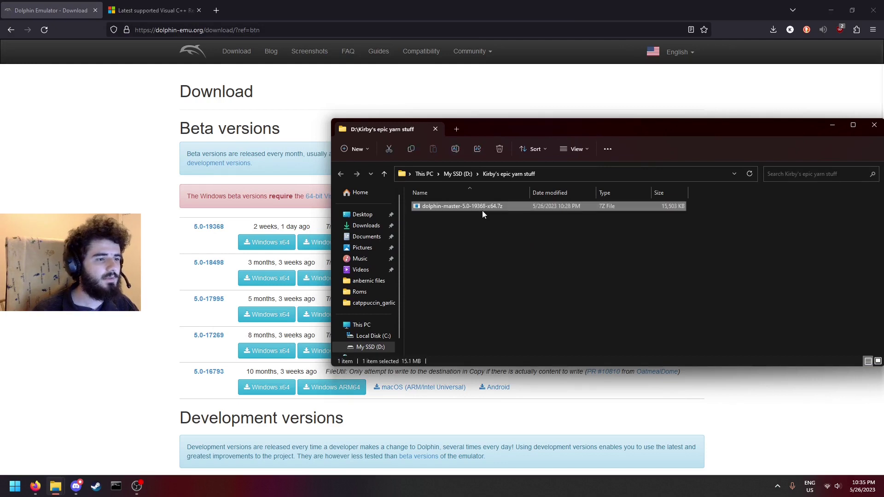
right_click(456, 207)
mouse_move(578, 236)
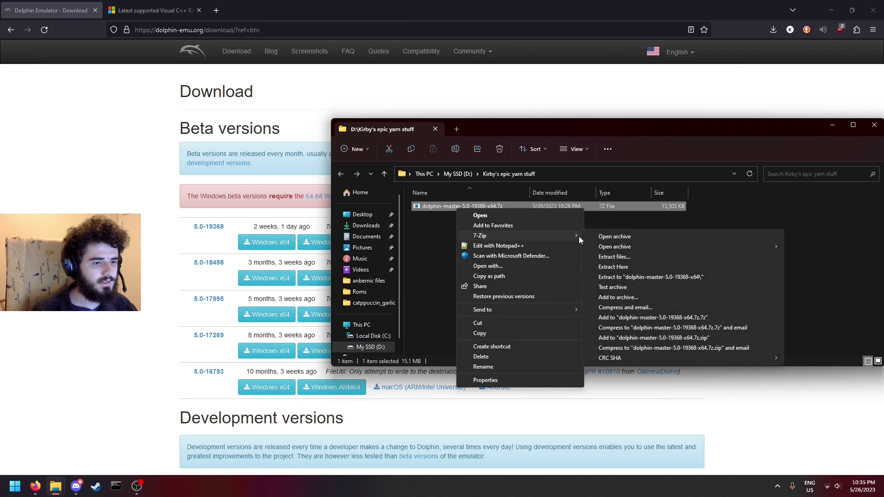
click(623, 271)
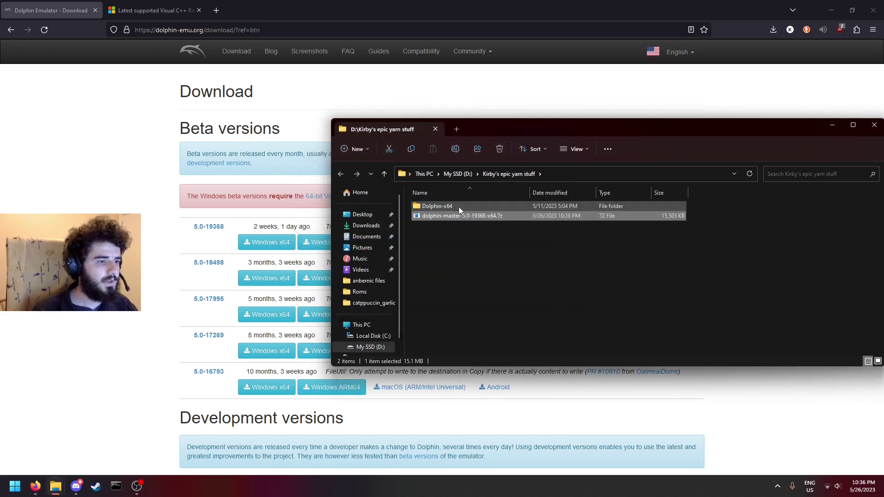
- Launch Dolphin.exe from the extracted Dolphin-x64 folder and decline usage statistics reporting
double_click(458, 207)
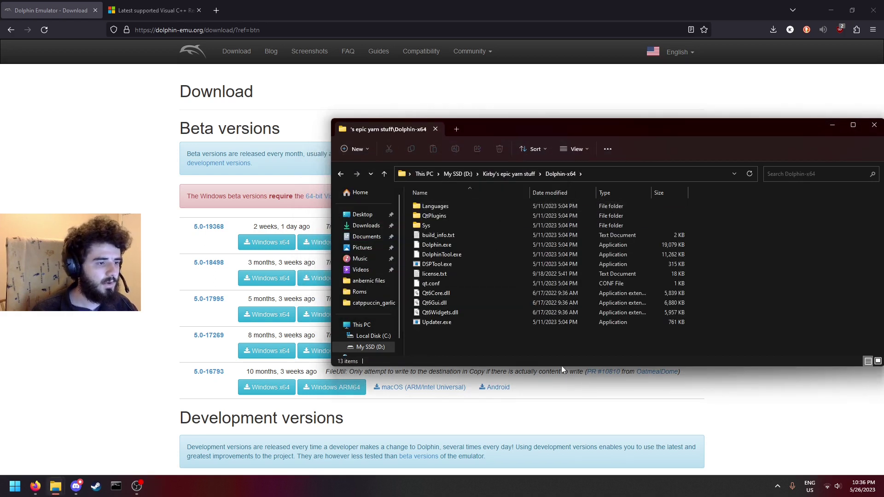
double_click(471, 244)
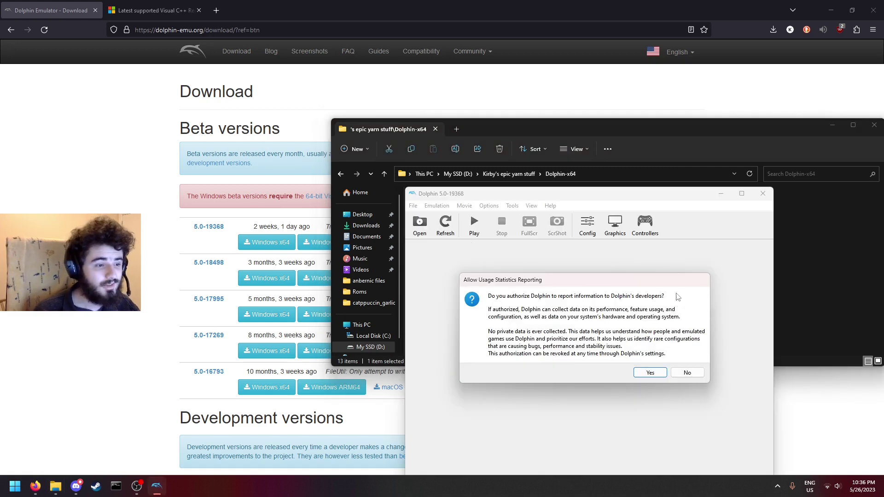
drag(623, 283, 597, 268)
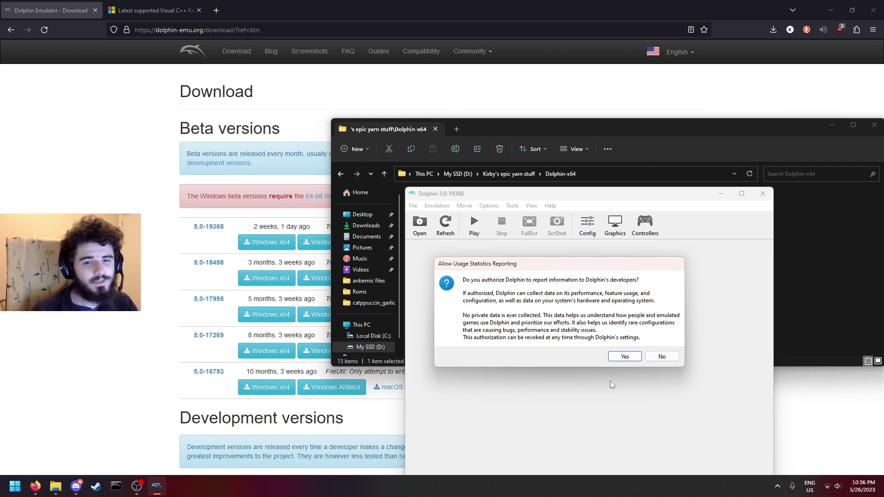
click(662, 358)
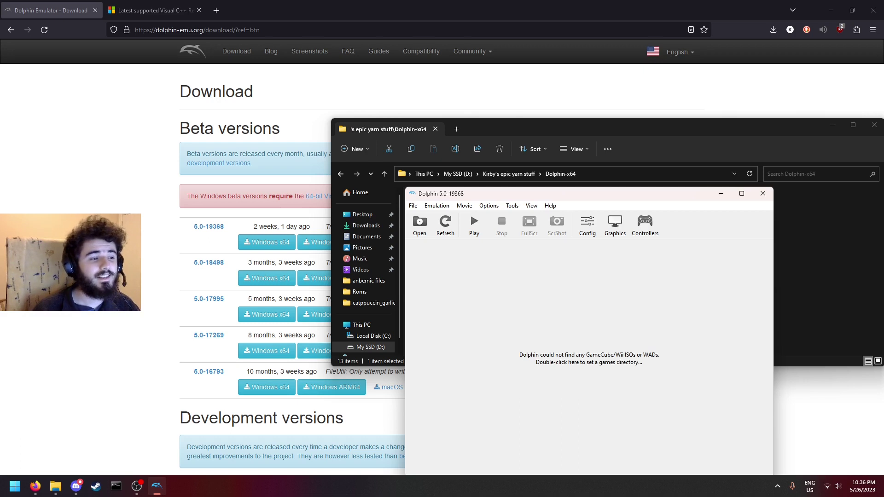
drag(693, 197, 659, 146)
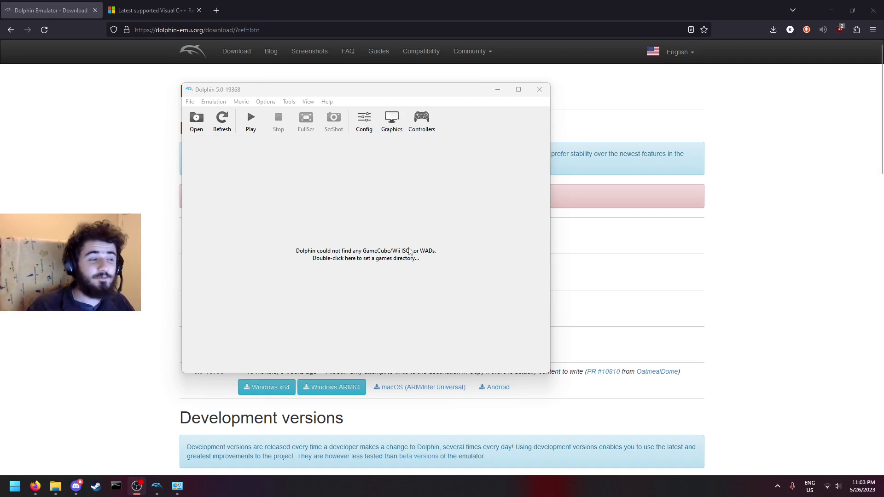
- Set Dolphin's games directory to the "Kirby's epic yarn stuff" folder
click(409, 252)
double_click(362, 227)
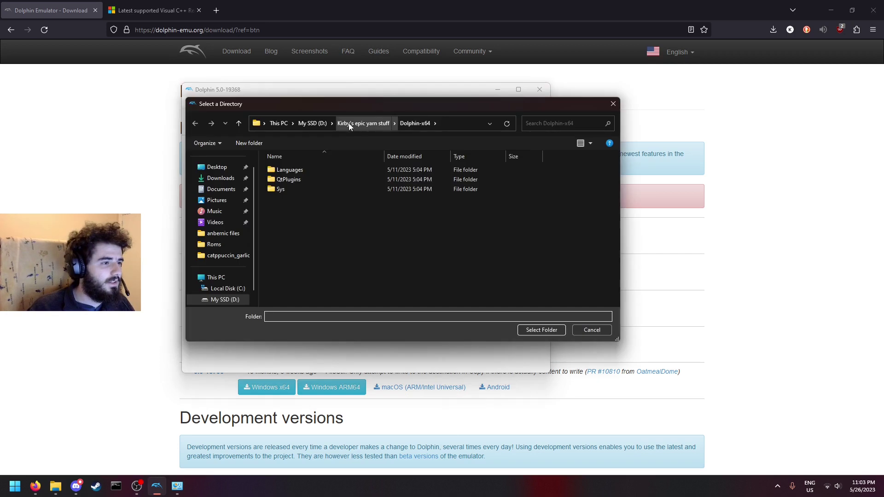
click(542, 330)
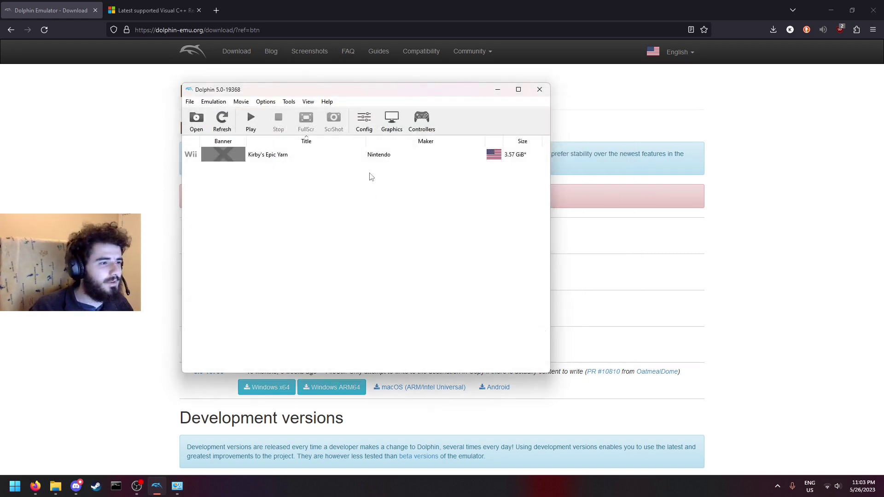
- Start Kirby's Epic Yarn in Dolphin to test that it runs, and return to the game list
double_click(326, 158)
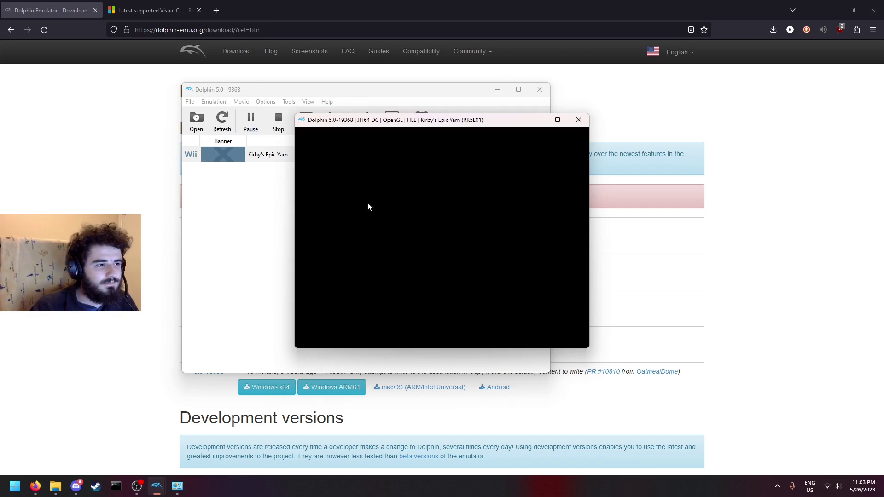
drag(432, 124, 423, 119)
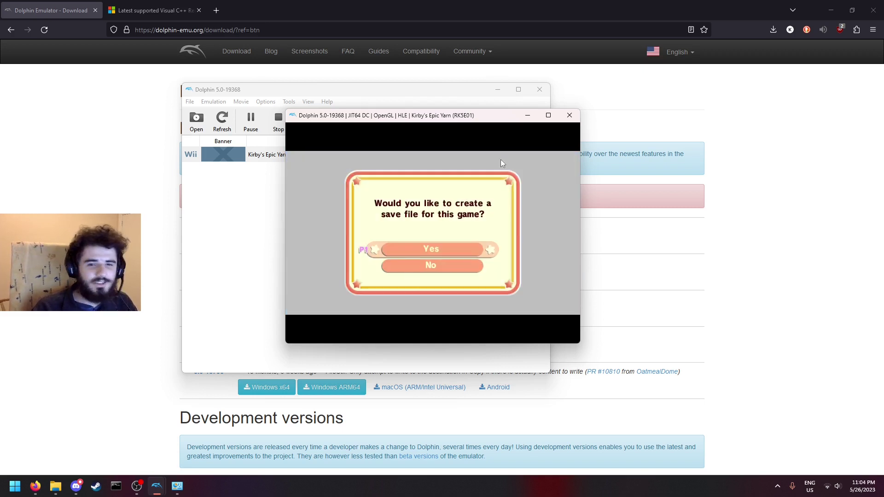
key(alt+Tab)
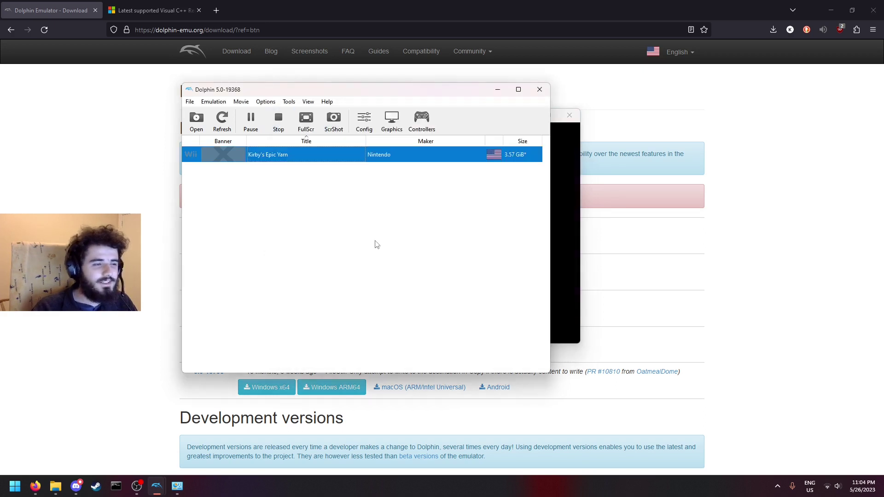
key(Escape)
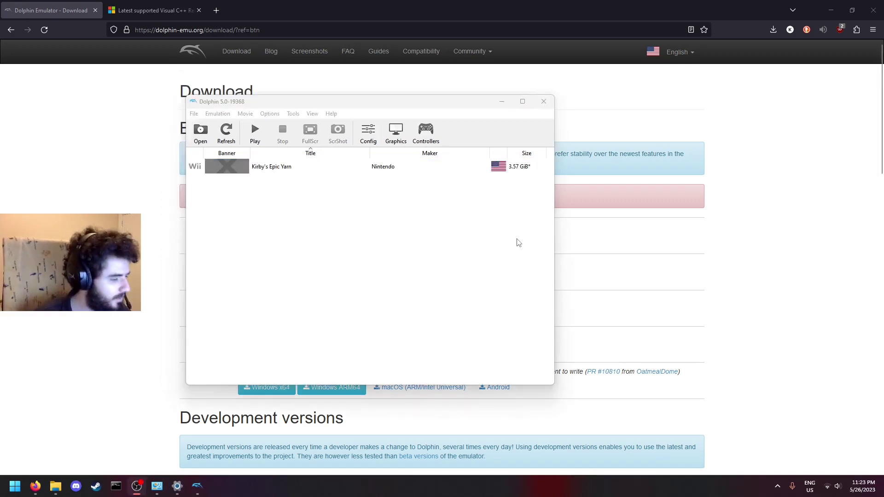
- Switch to the Windows Control Panel and open its Hardware and Sound category
key(super)
text(cont)
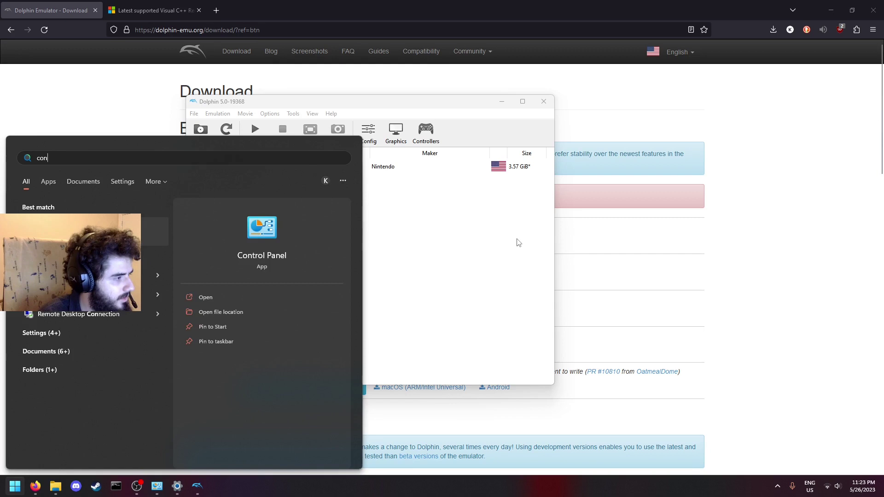
key(Escape)
key(alt+Left)
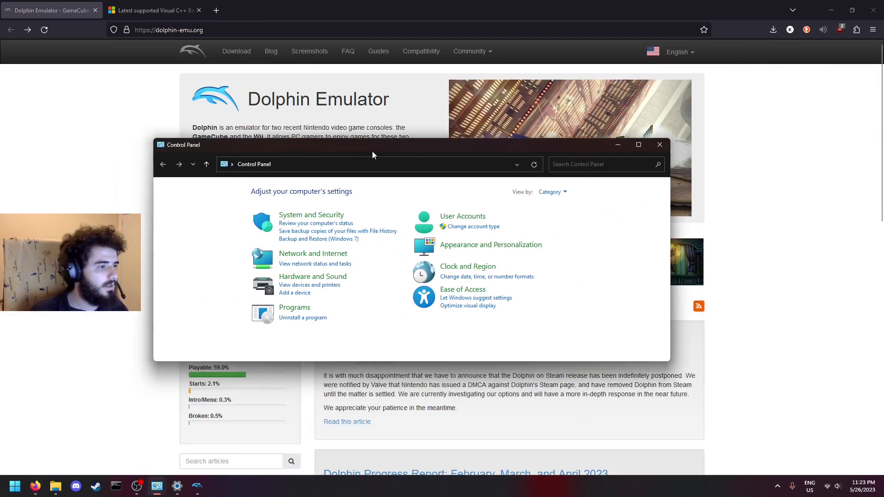
click(299, 277)
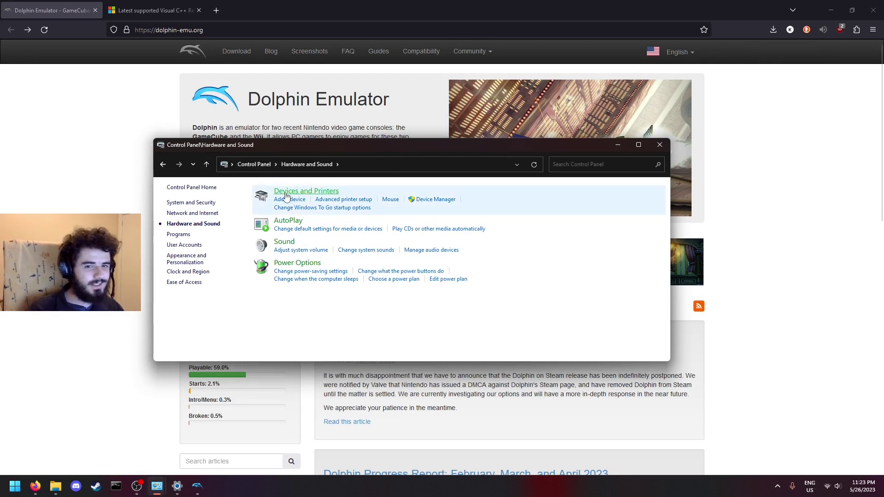
- Go to the Control Panel path "Control Panel\Hardware and Sound\Devices and Printers"
click(357, 164)
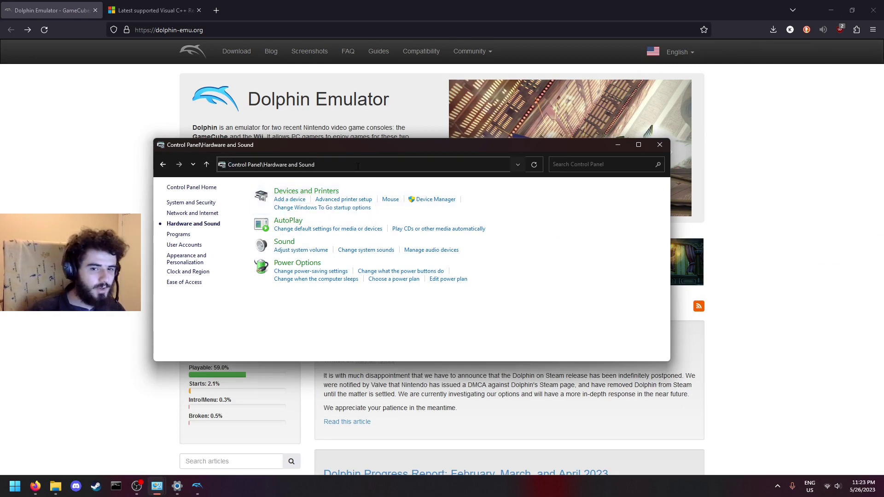
text(\)
key(Down)
key(Down)
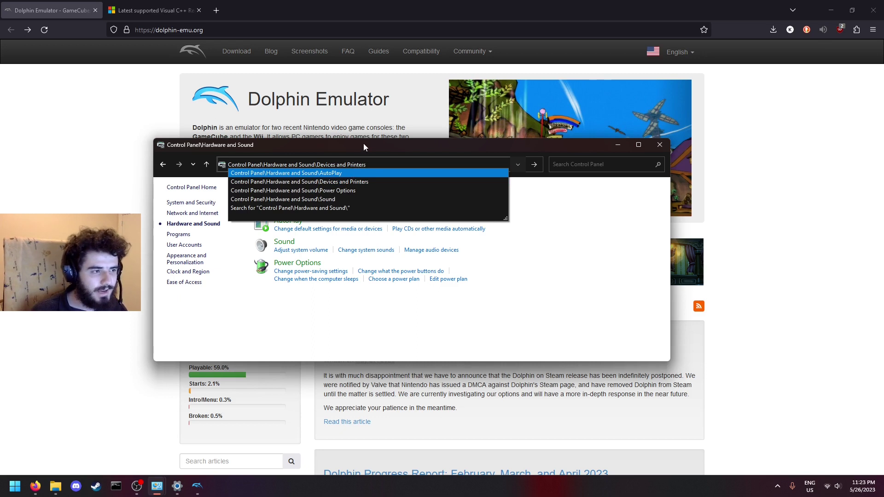
click(369, 181)
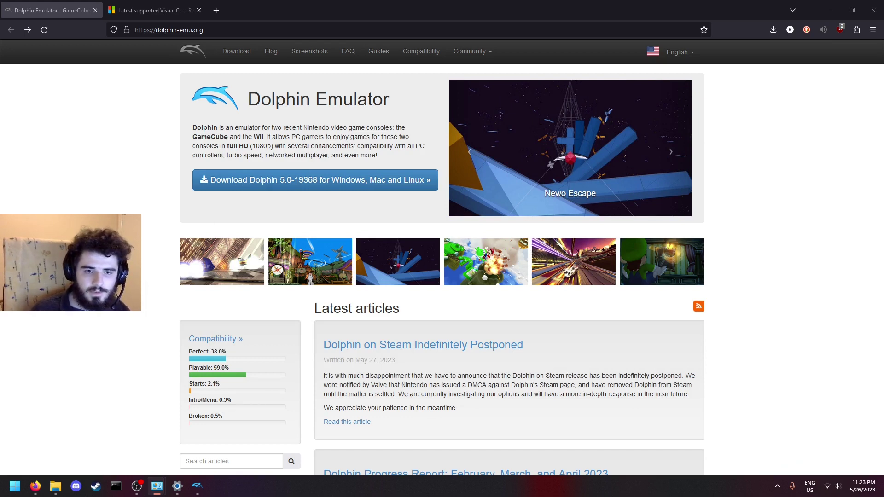
- Open the Add a device wizard from Devices and Printers and place it over the browser page
drag(880, 427, 637, 425)
click(593, 464)
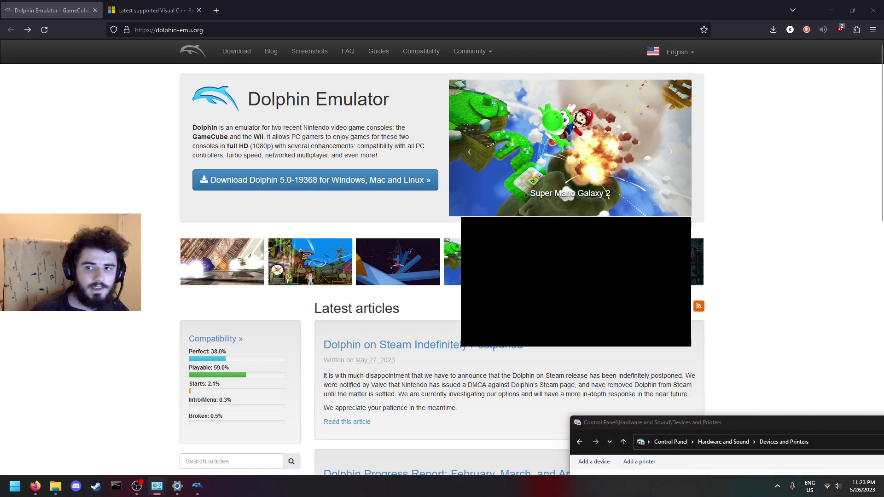
drag(462, 168, 494, 174)
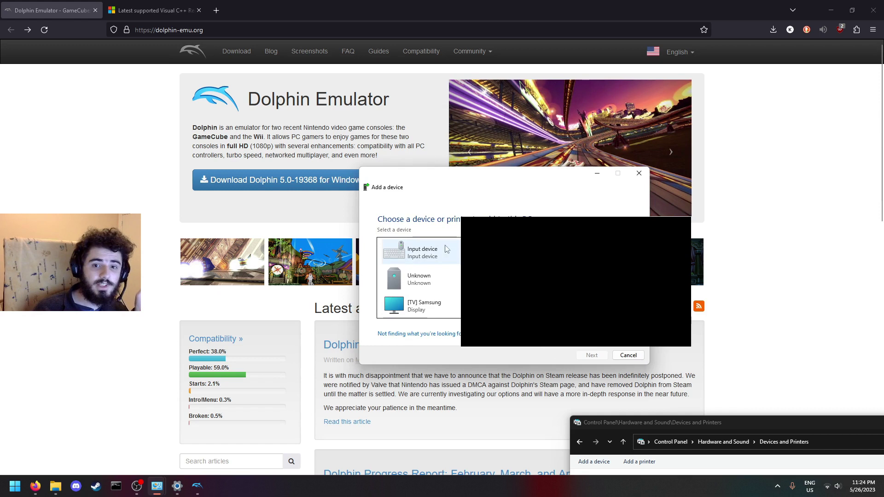
- Add the Input device to this PC, leaving its passcode blank
click(394, 254)
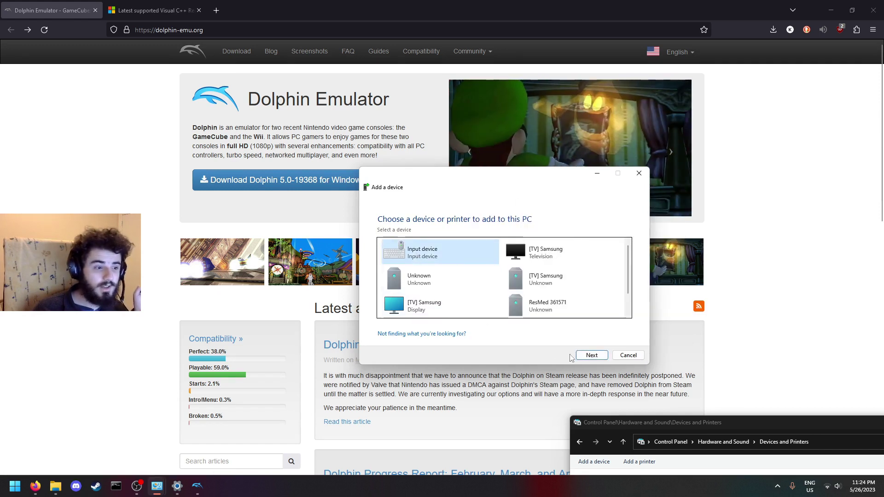
click(591, 356)
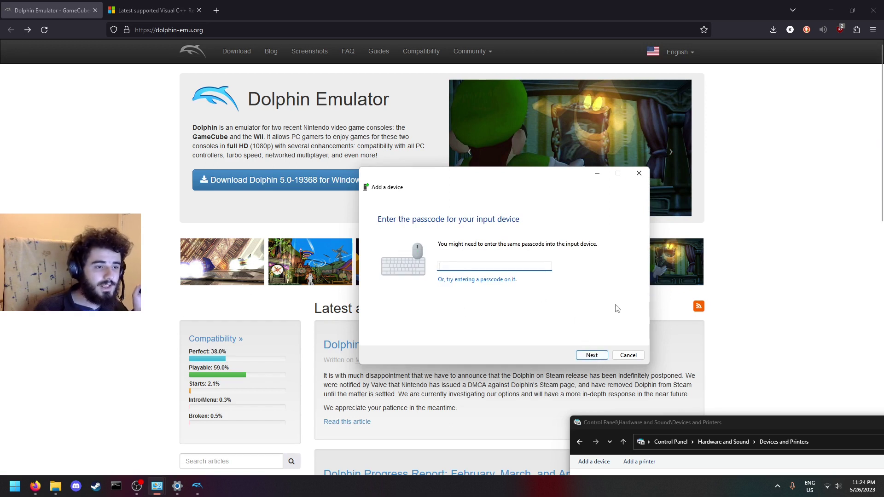
click(580, 354)
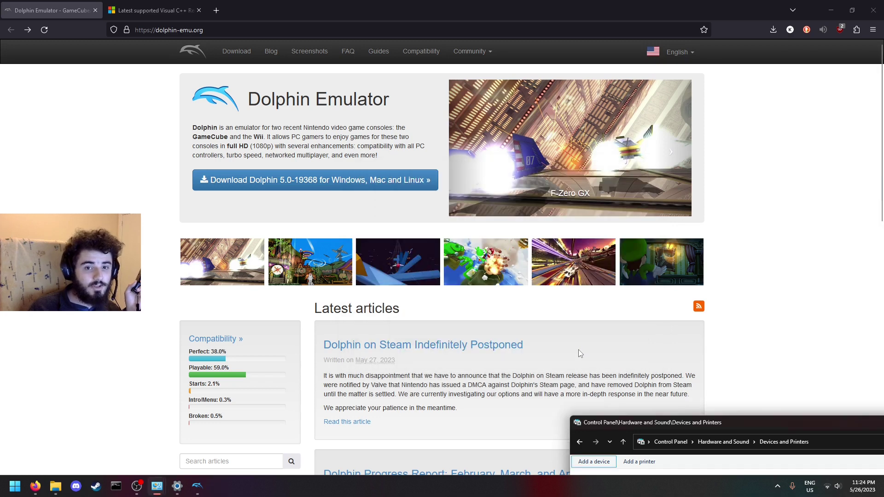
- Switch to Dolphin and set Wii Remote 1 to Real Wii Remote in the controller settings
click(197, 486)
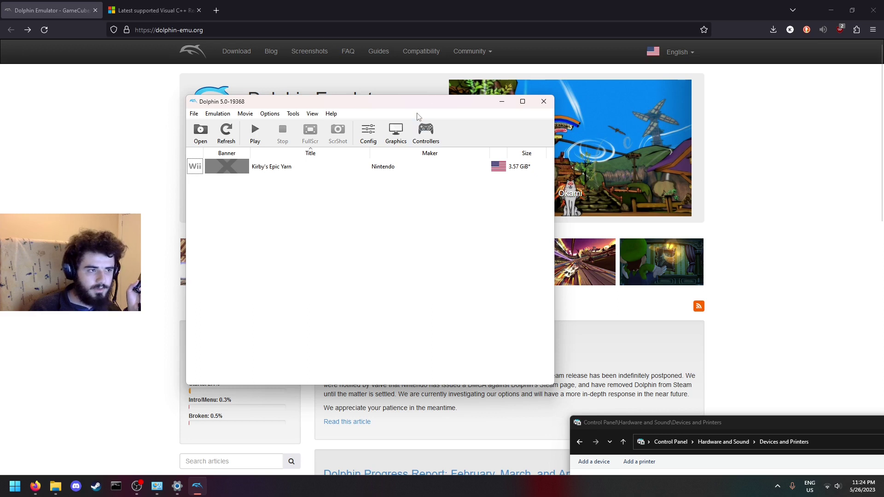
click(426, 131)
click(371, 226)
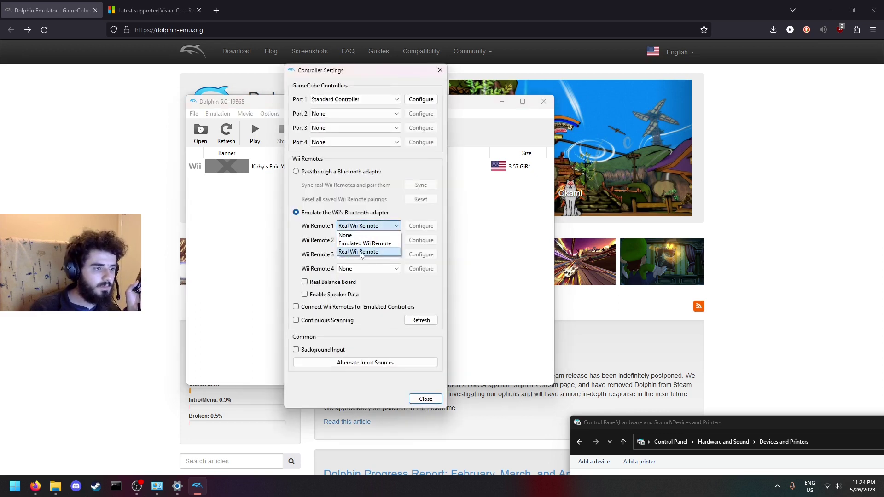
click(360, 252)
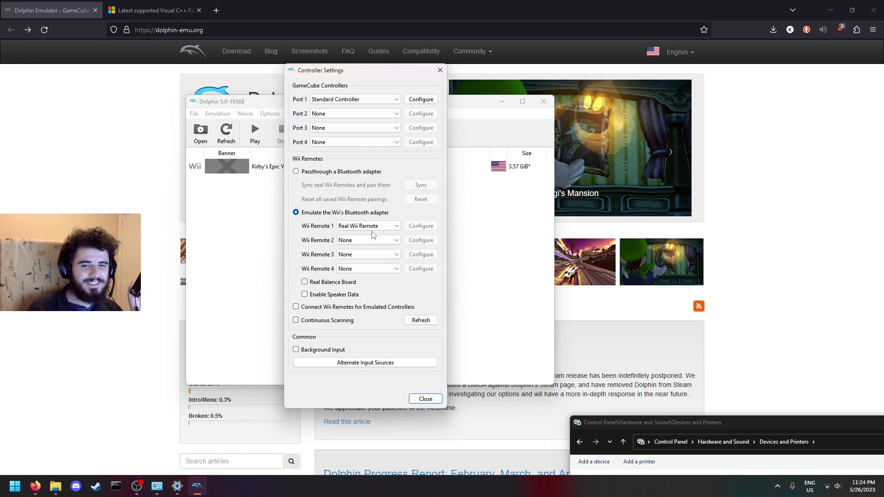
click(425, 398)
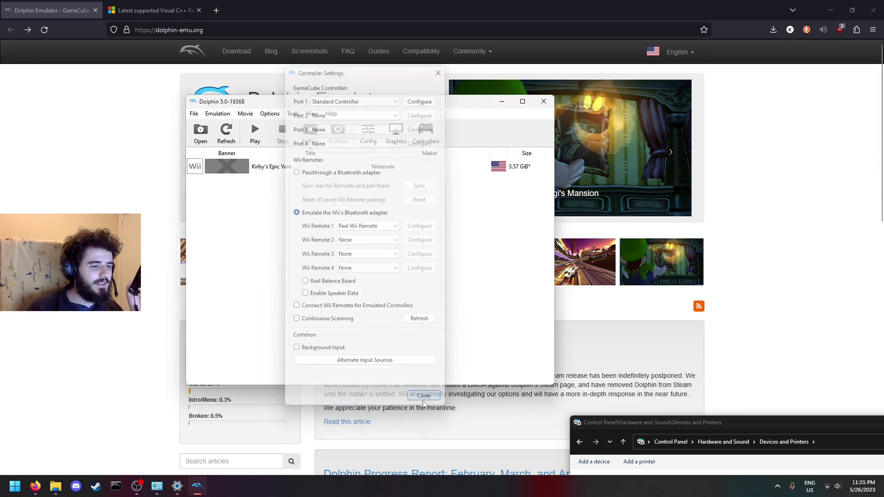
- Start Kirby's Epic Yarn and proceed past its title screen to test the real Wii Remote
double_click(289, 173)
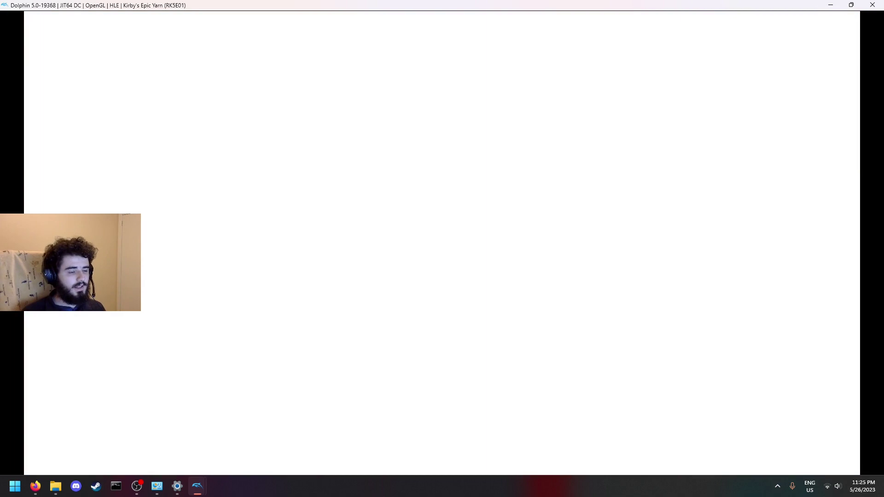
key(2)
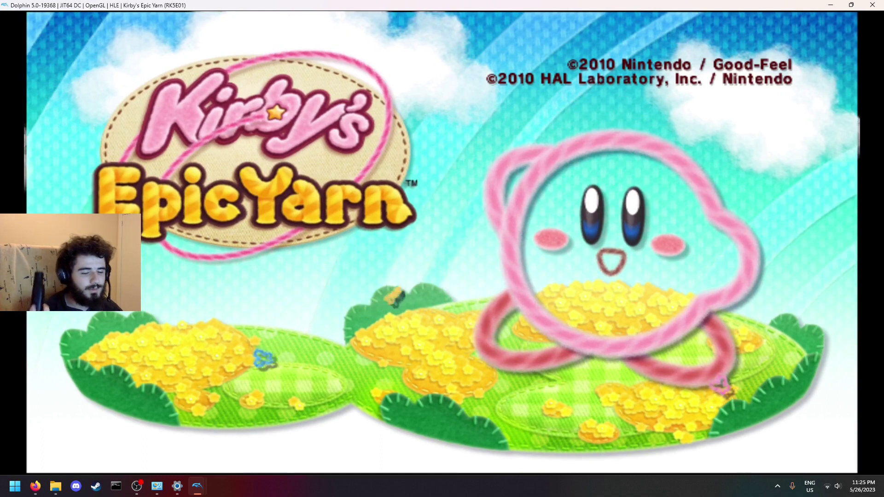
key(Return)
key(Down)
key(Up)
key(Return)
key(Return)
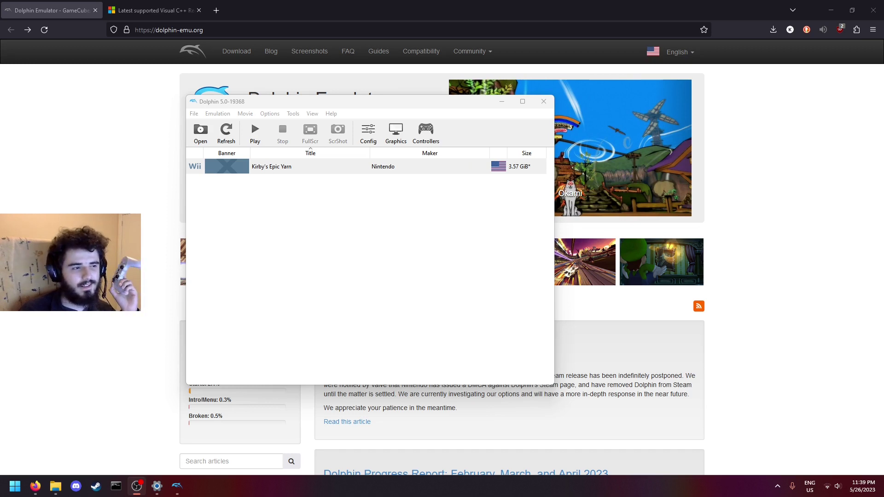
- For emulated Wii Remote 1, map A to Button X, B to Button Y, 1 to Button A, 2 to Button B, - to Back, + to Start
click(426, 133)
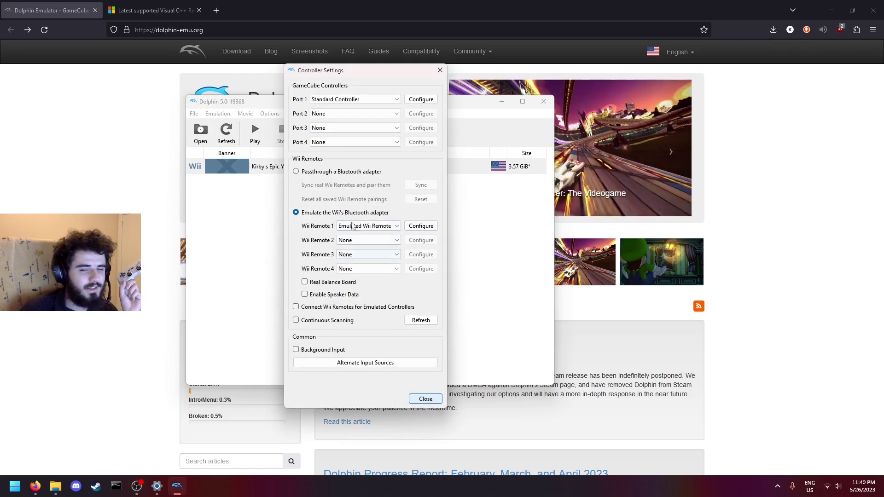
click(411, 225)
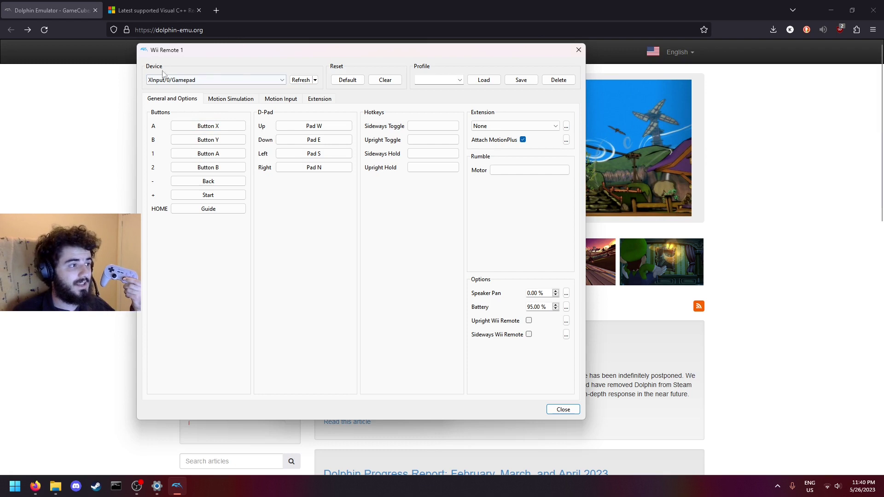
click(188, 128)
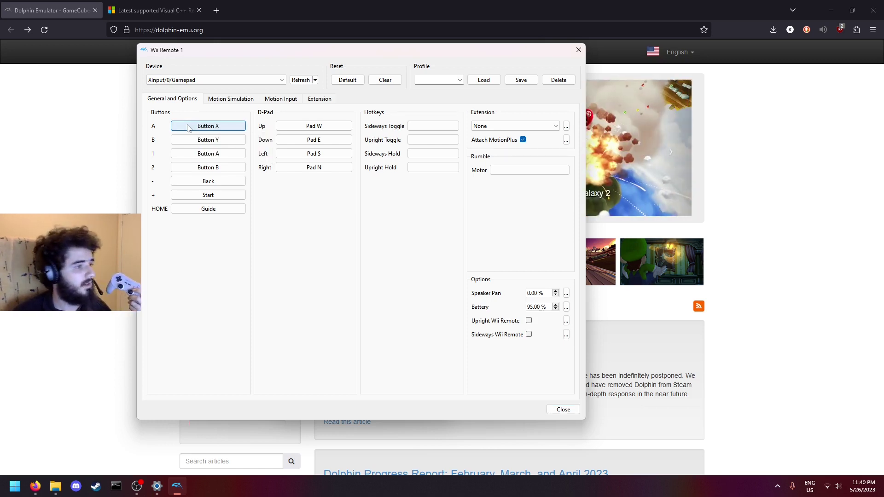
click(208, 141)
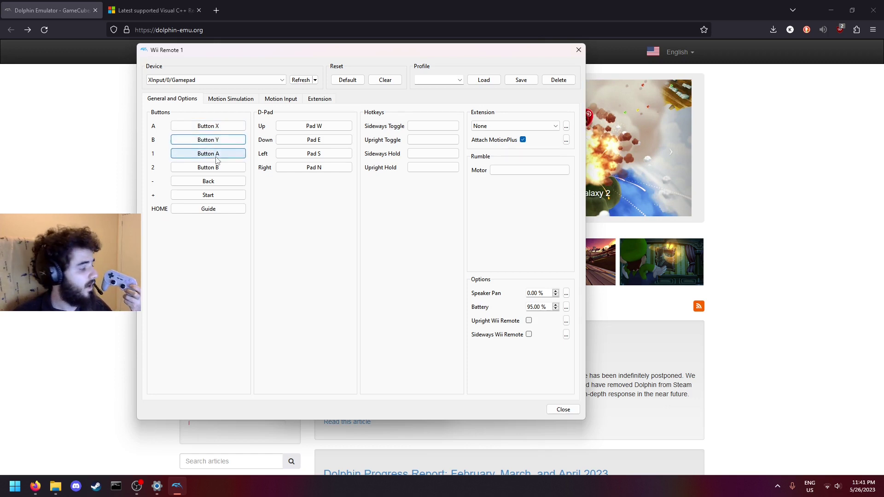
click(217, 156)
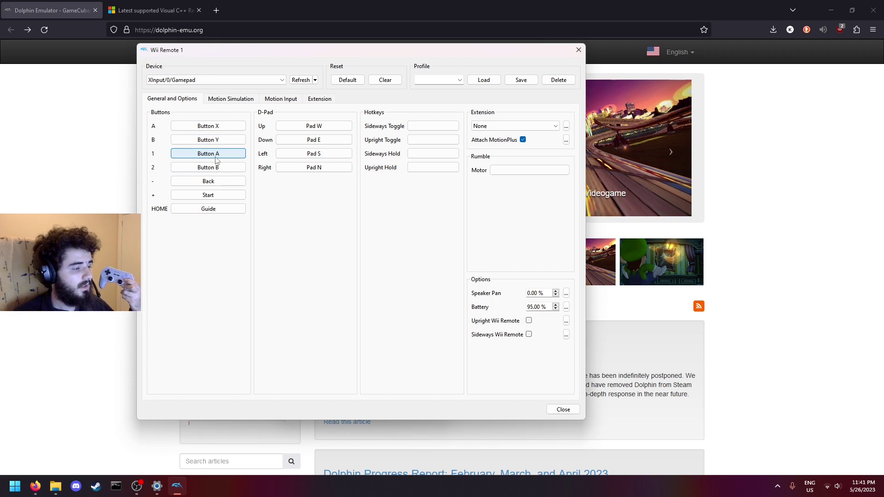
click(215, 169)
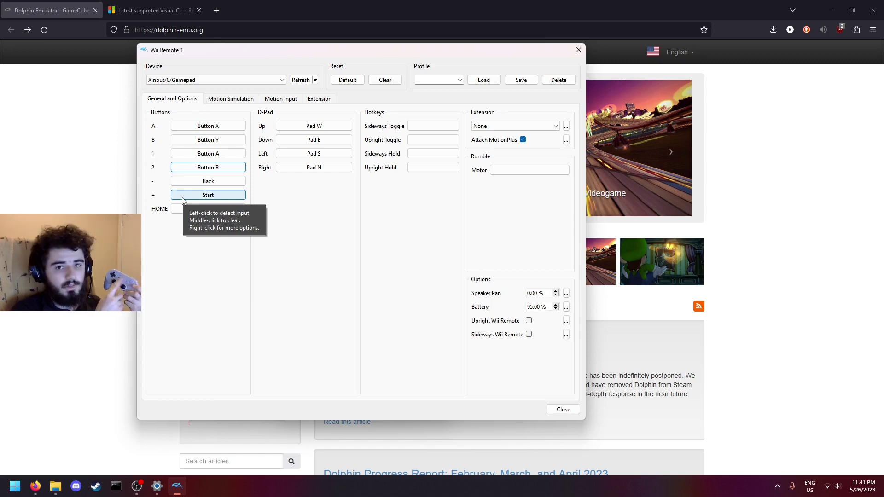
click(199, 181)
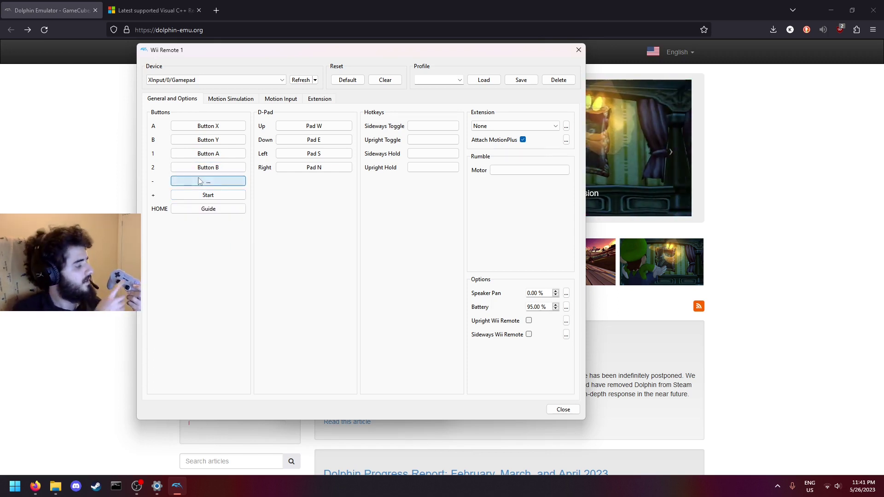
click(210, 197)
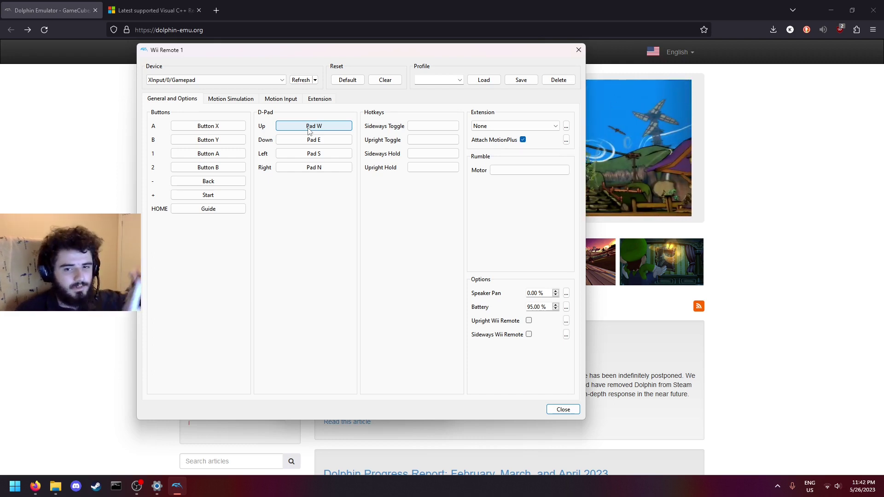
- Map the D-Pad of Wii Remote 1: Up to Pad W, Down to Pad E, Left to Pad S and Right to Pad N
click(308, 130)
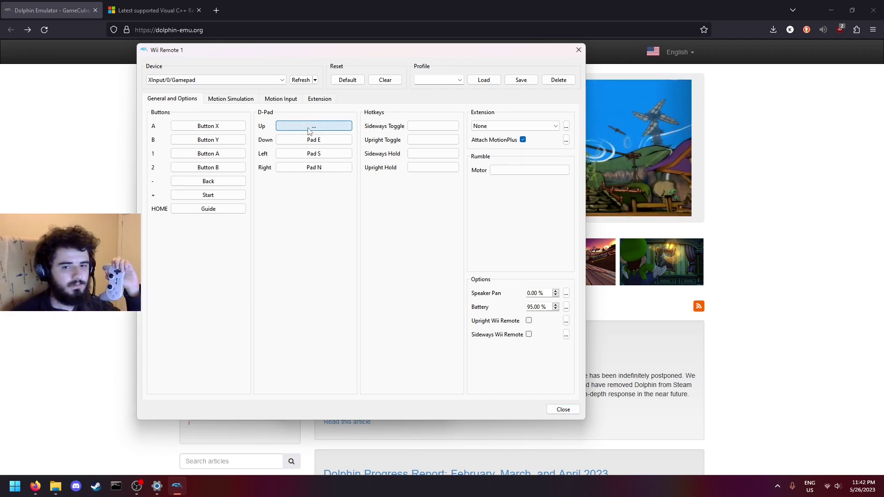
click(316, 141)
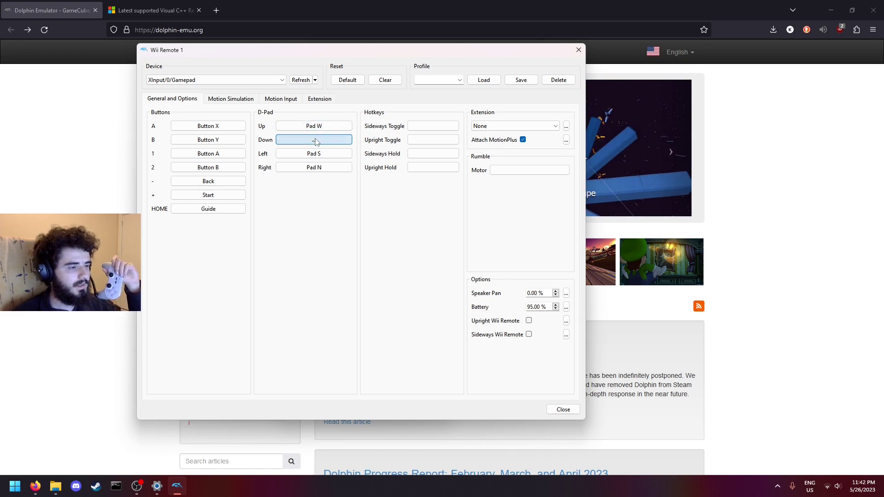
click(321, 156)
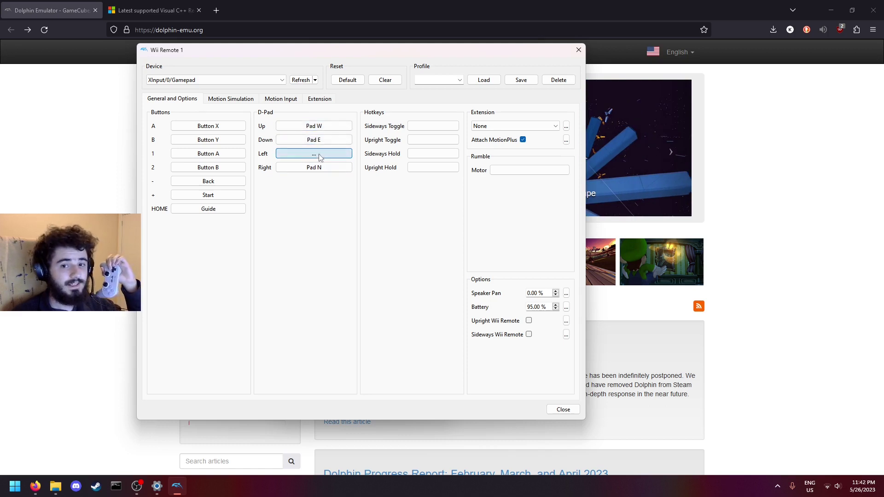
click(326, 170)
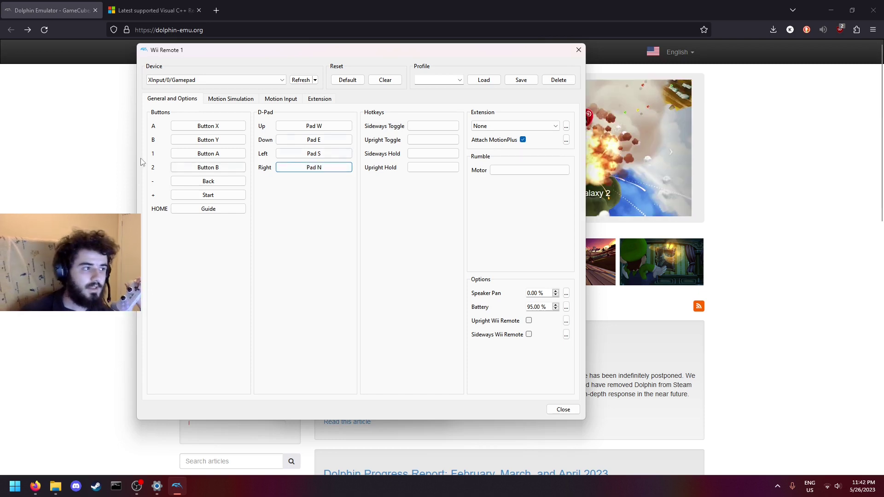
- Map the simulated Point motion: Up to Right Y+, Down to Right Y-, Left to Right X- and Right to Right X+
click(210, 99)
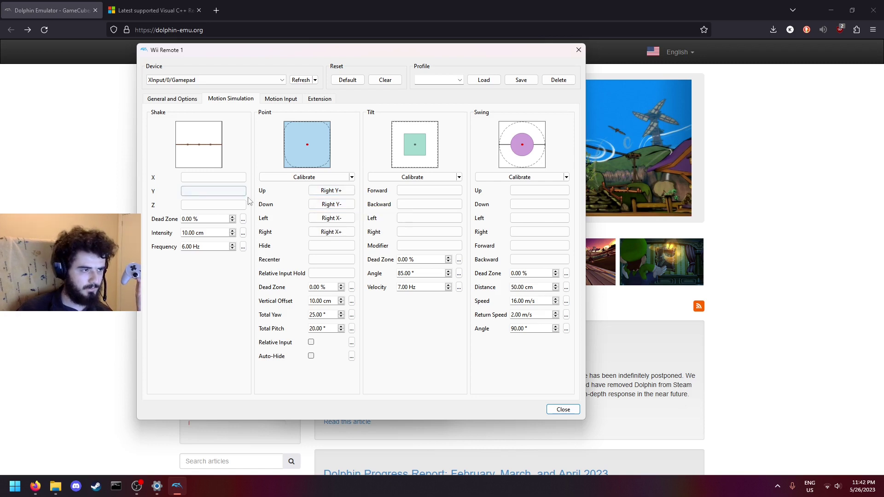
click(334, 192)
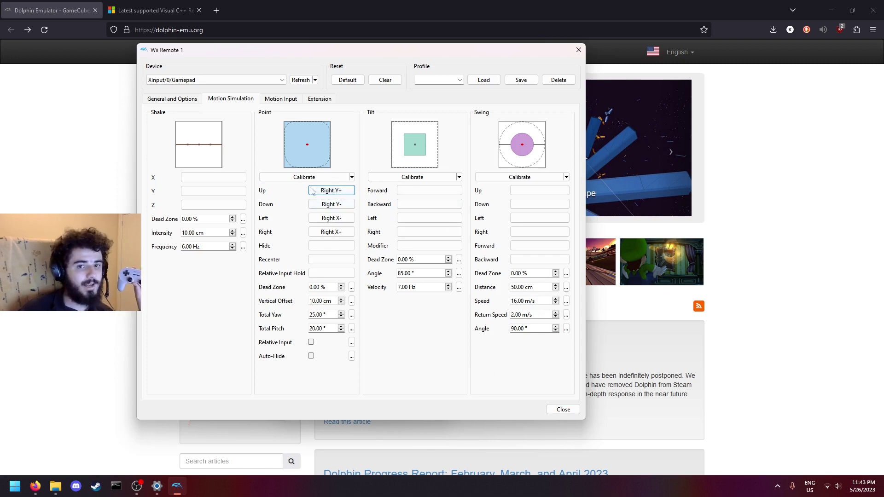
click(325, 207)
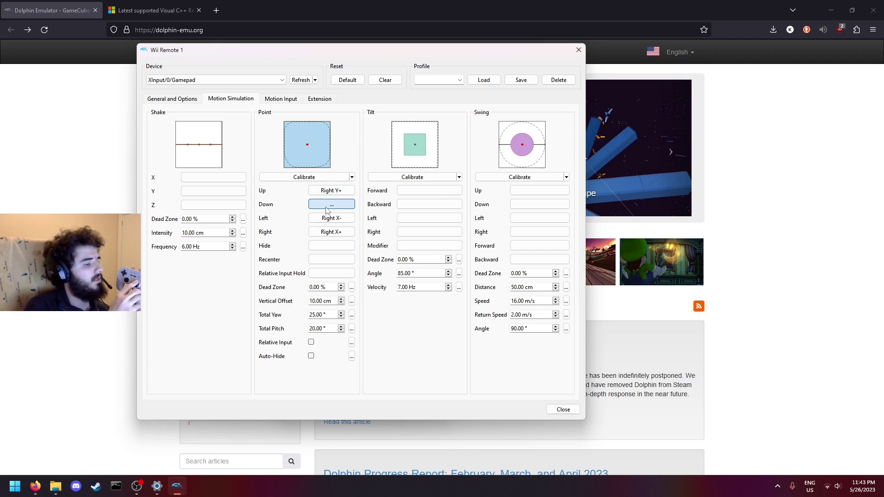
click(334, 219)
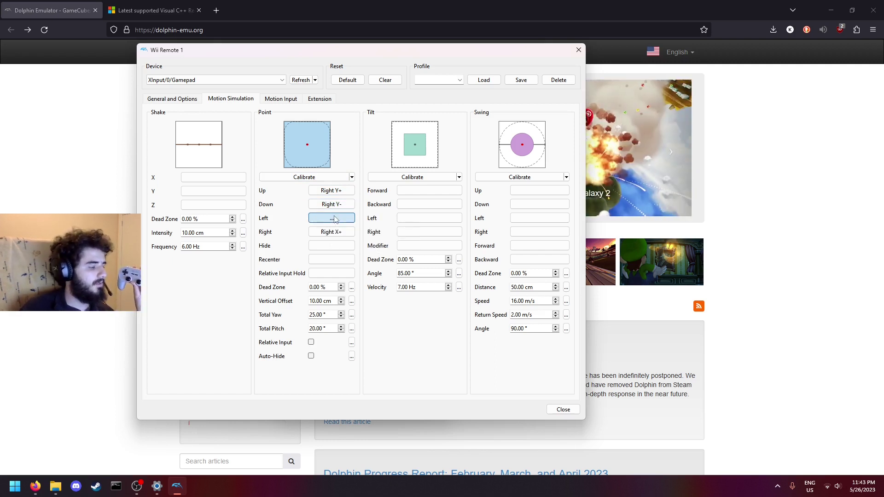
click(325, 234)
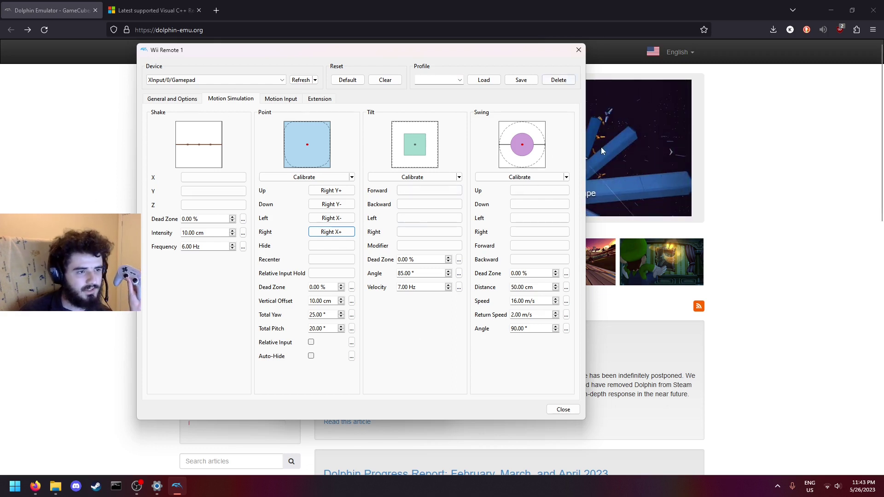
- Review the Motion Input, Extension and Motion Simulation settings of Wii Remote 1, and close the controller settings
click(281, 98)
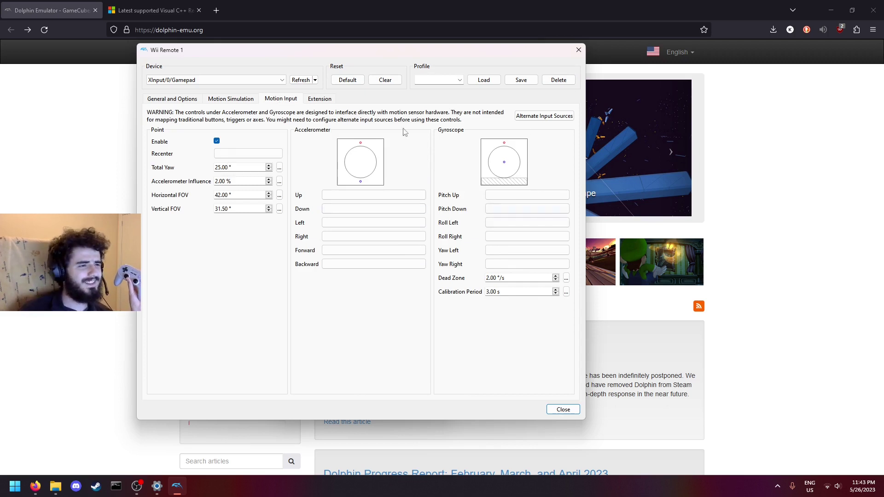
click(320, 99)
click(281, 99)
click(231, 98)
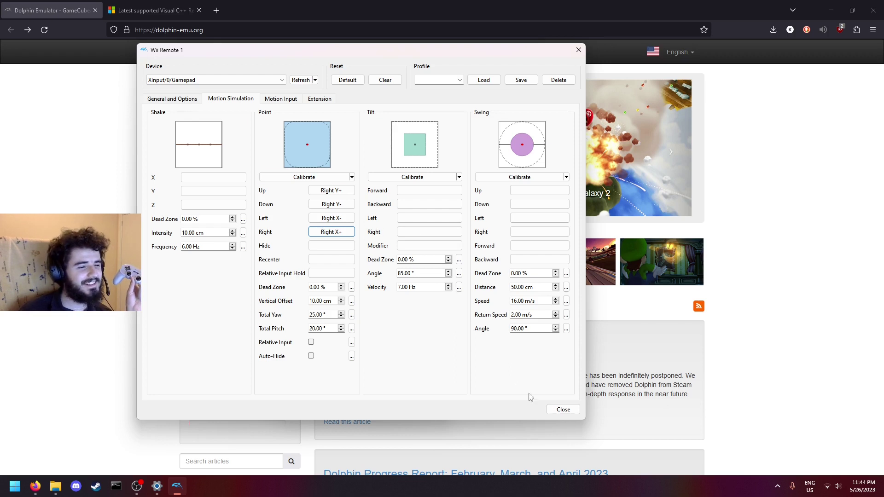
click(562, 409)
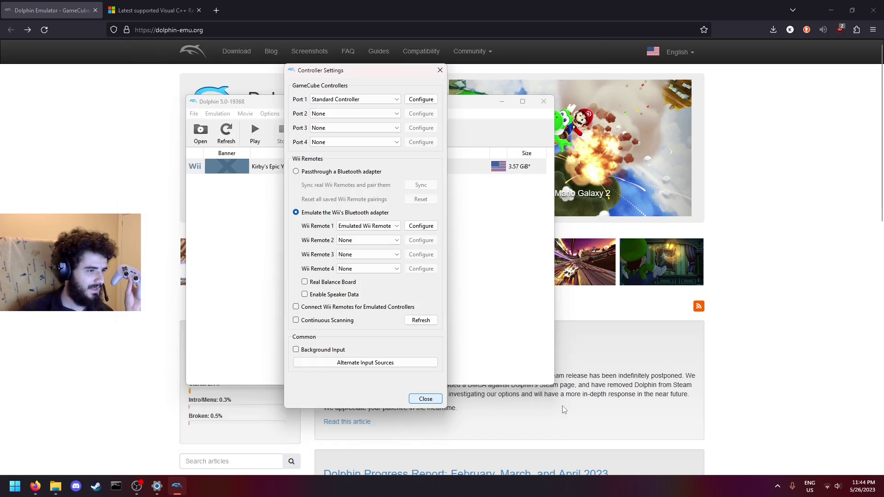
click(415, 398)
- Run Kirby's Epic Yarn in a maximized window to test the emulated Wii Remote, and stop the emulation
click(255, 132)
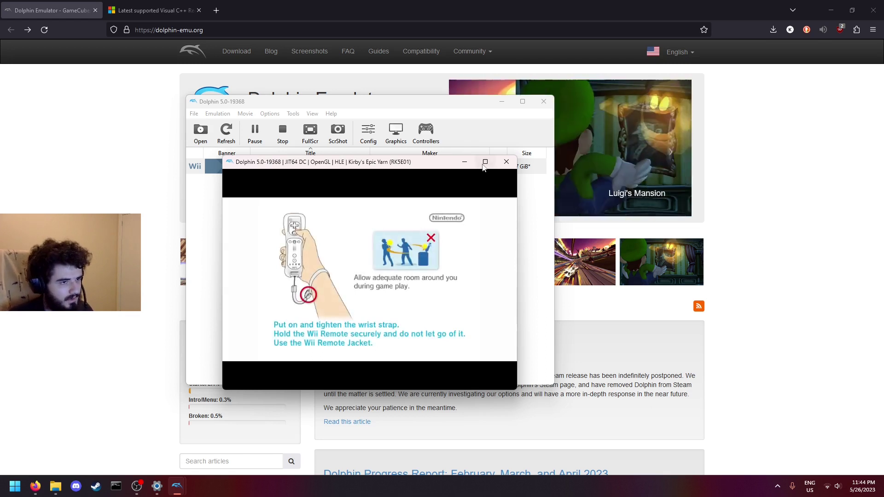
click(485, 161)
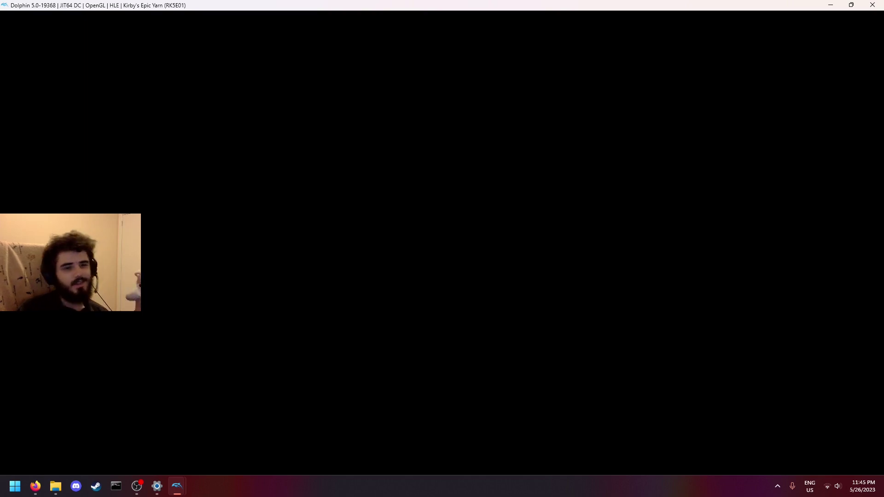
drag(335, 4, 382, 212)
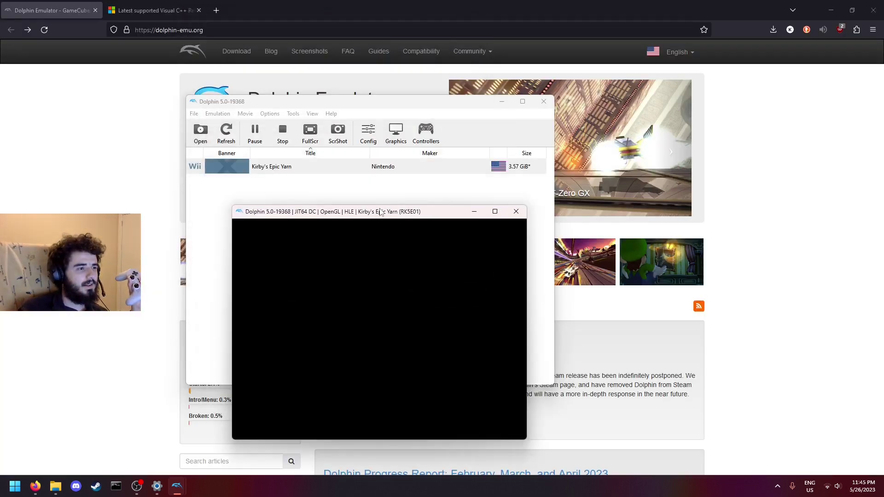
click(282, 132)
click(371, 253)
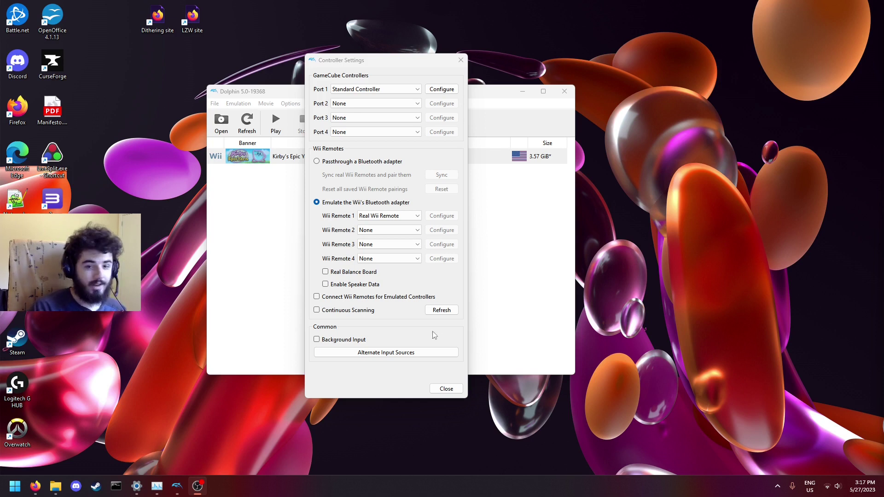
- Refresh the real Wii Remotes and enable Connect Wii Remotes for Emulated Controllers
click(438, 314)
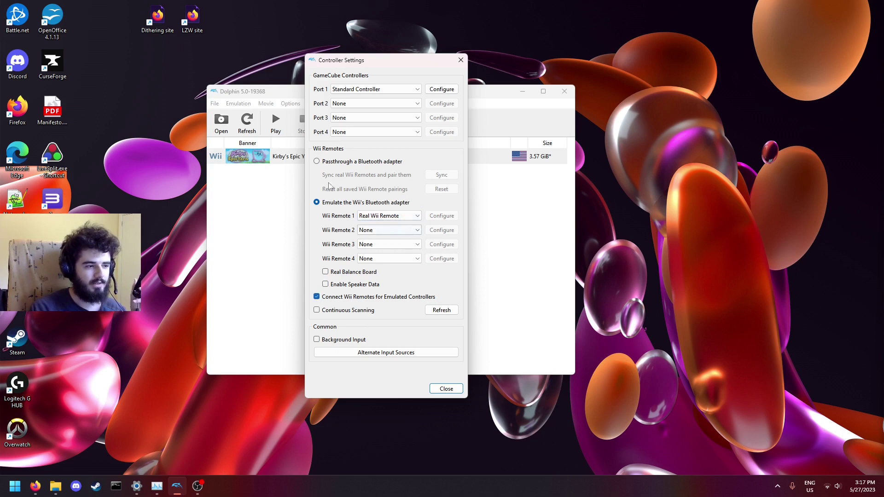
- Set Wii Remote 1 to Emulated Wii Remote and choose Bluetooth/0/Wii Remote as the device in its configuration
click(406, 221)
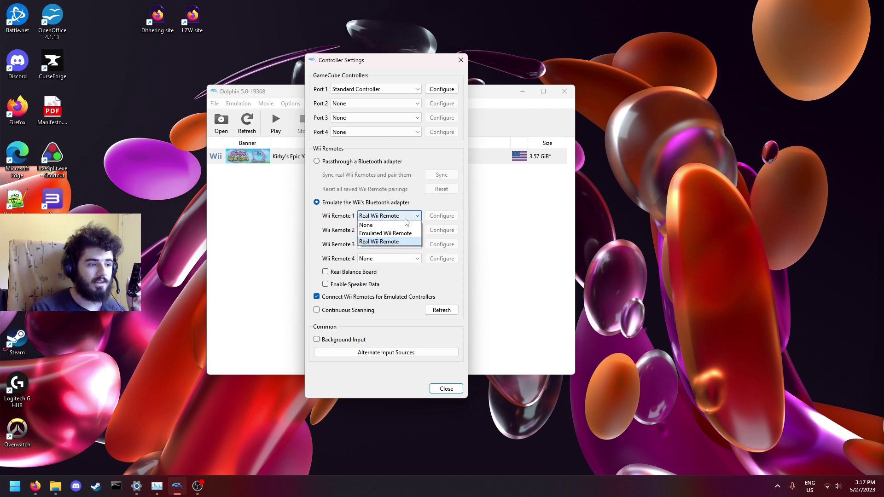
click(400, 231)
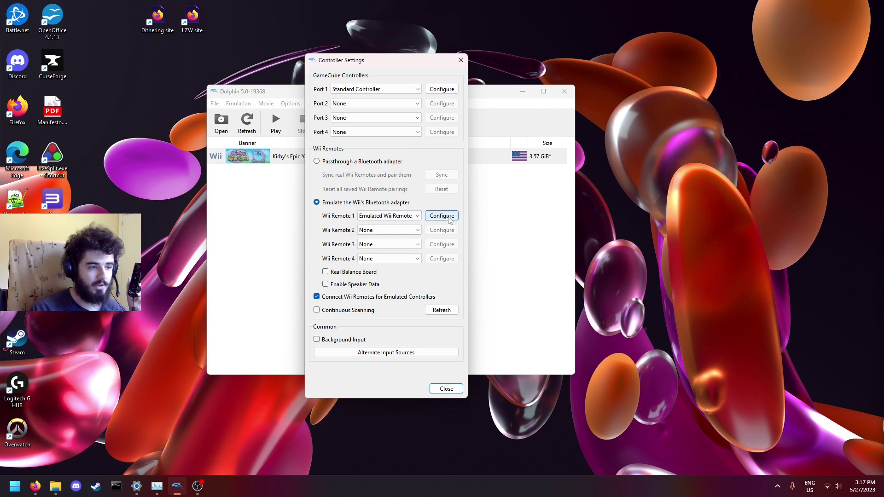
click(442, 216)
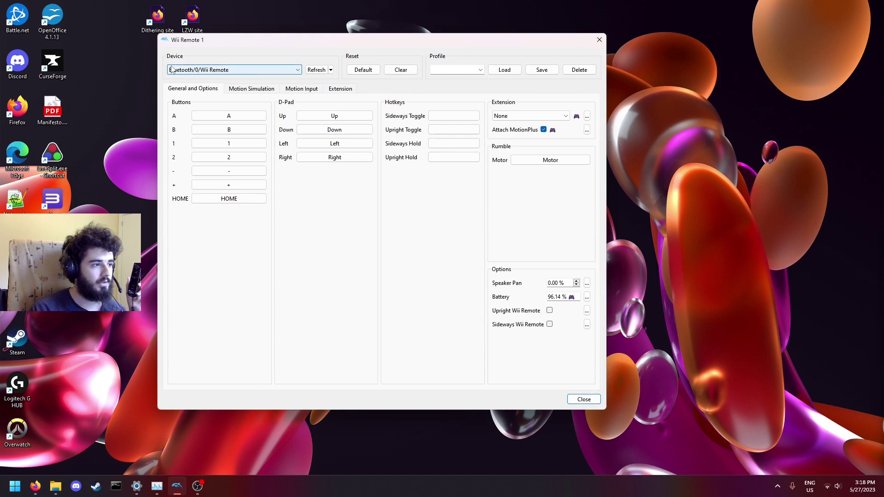
click(184, 70)
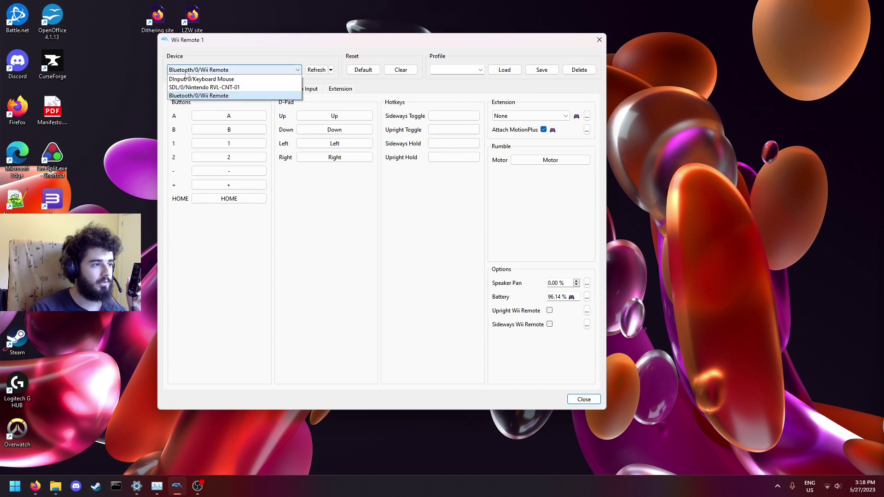
click(210, 97)
- Select the stock Wii Remote Pointing profile for Wii Remote 1 and show its Motion Input settings
click(480, 70)
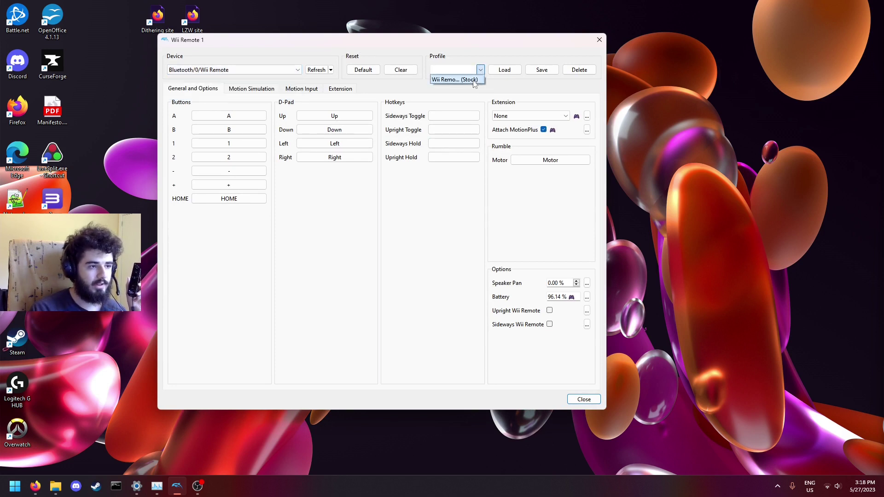
click(473, 80)
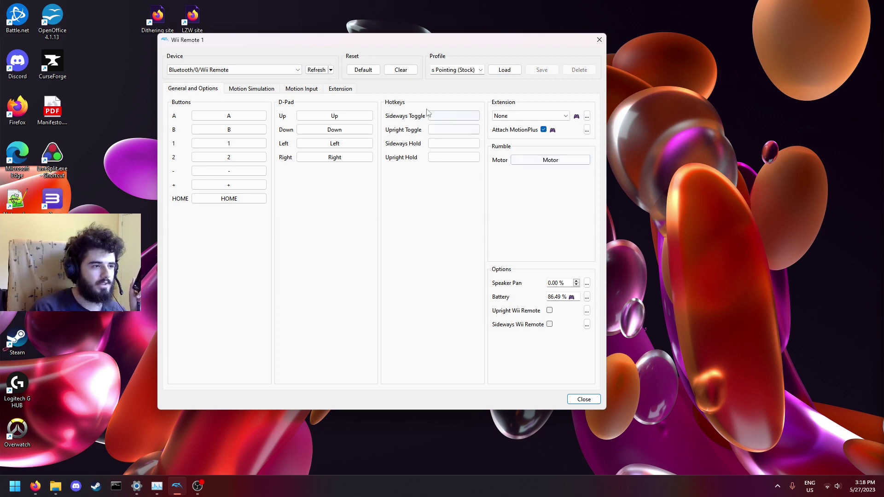
click(307, 89)
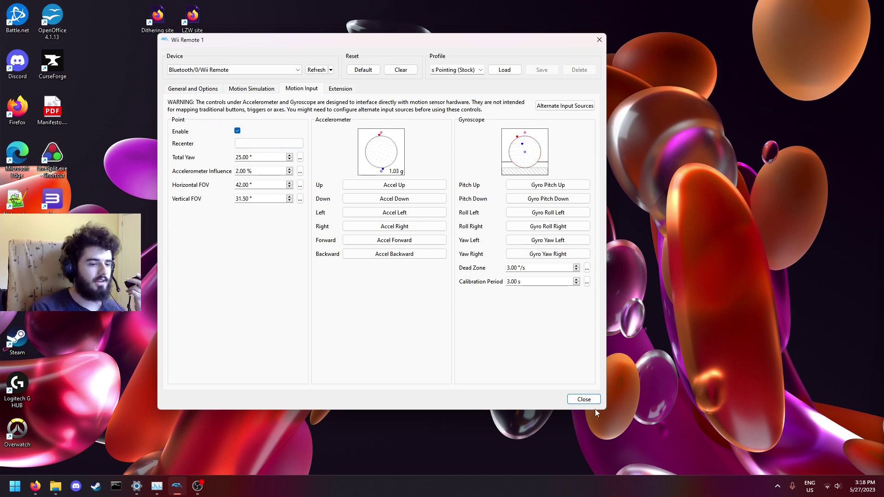
- Close the Wii Remote and controller settings and run Kirby's Epic Yarn to test the Bluetooth Wii Remote
click(582, 399)
click(440, 384)
click(283, 121)
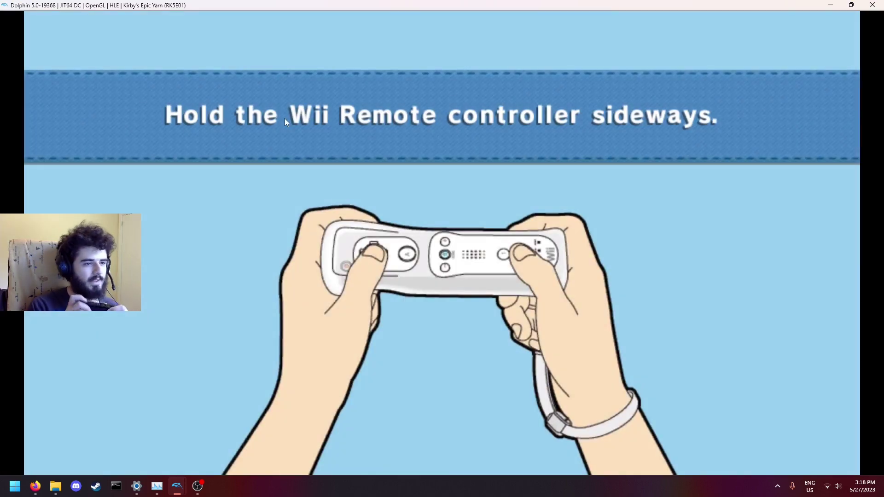
key(Return)
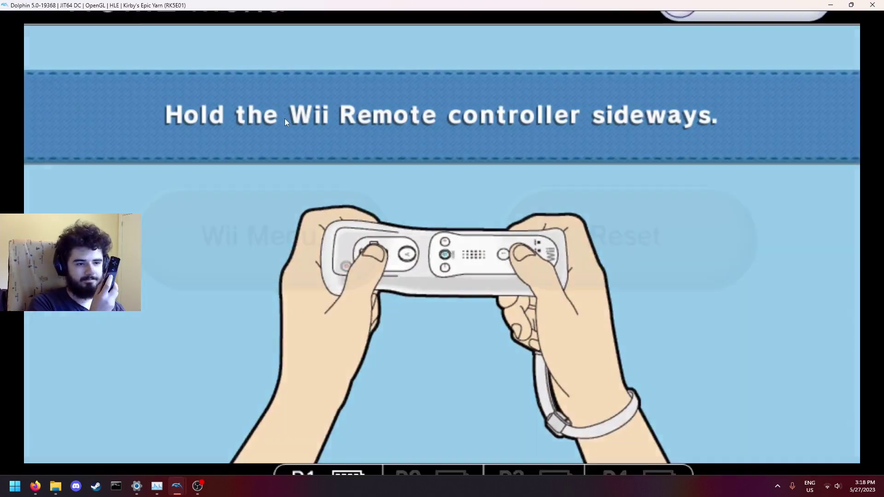